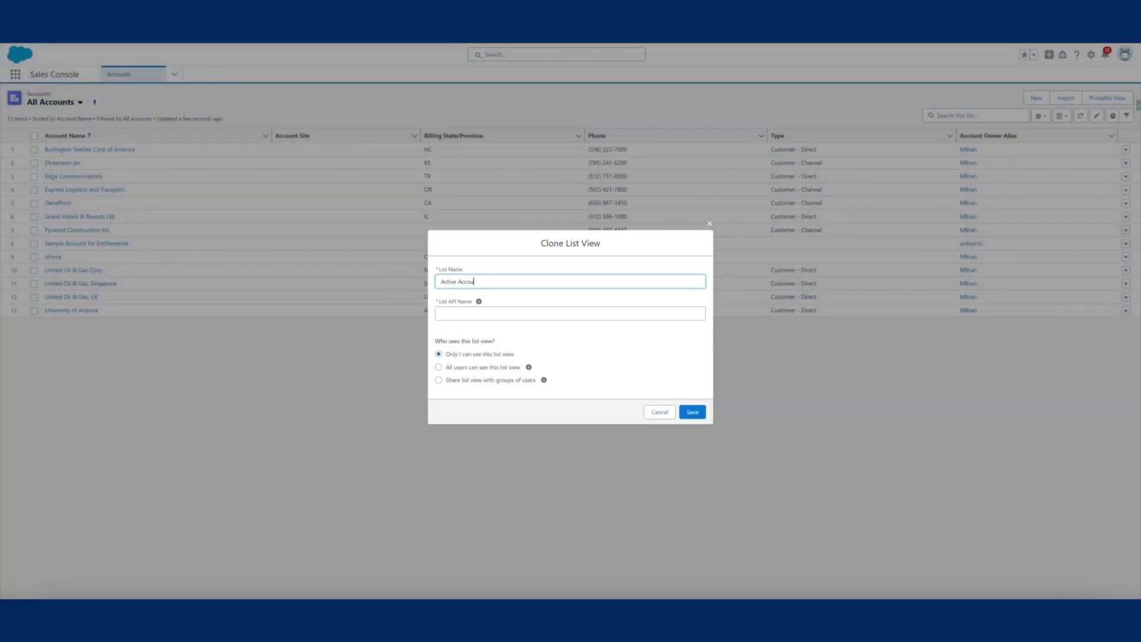
Save the cloned list view as Active Accounts, visible to all users.
text(nts)
key(Tab)
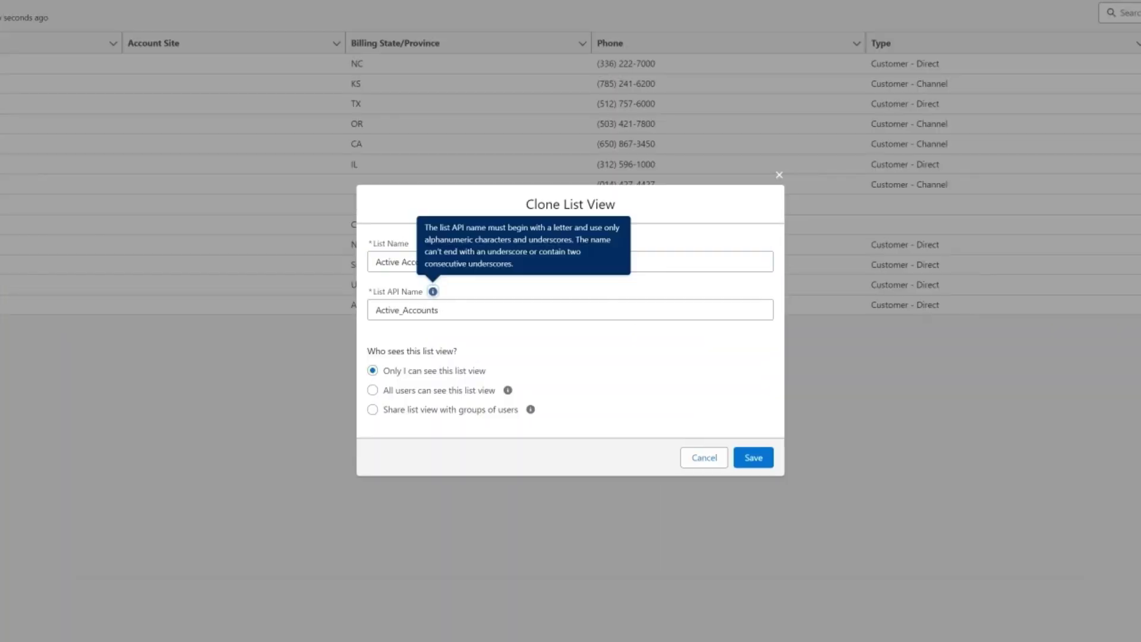
click(372, 390)
click(759, 463)
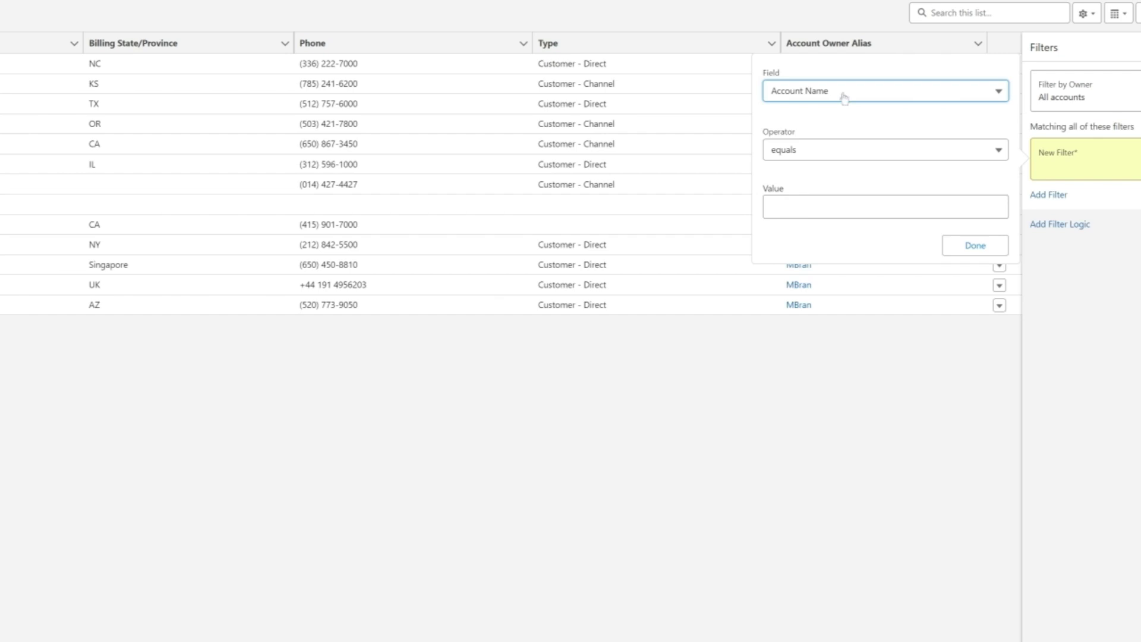
Add a filter on the Active field and save the Active Accounts list view.
click(878, 170)
click(868, 262)
click(975, 244)
click(1116, 146)
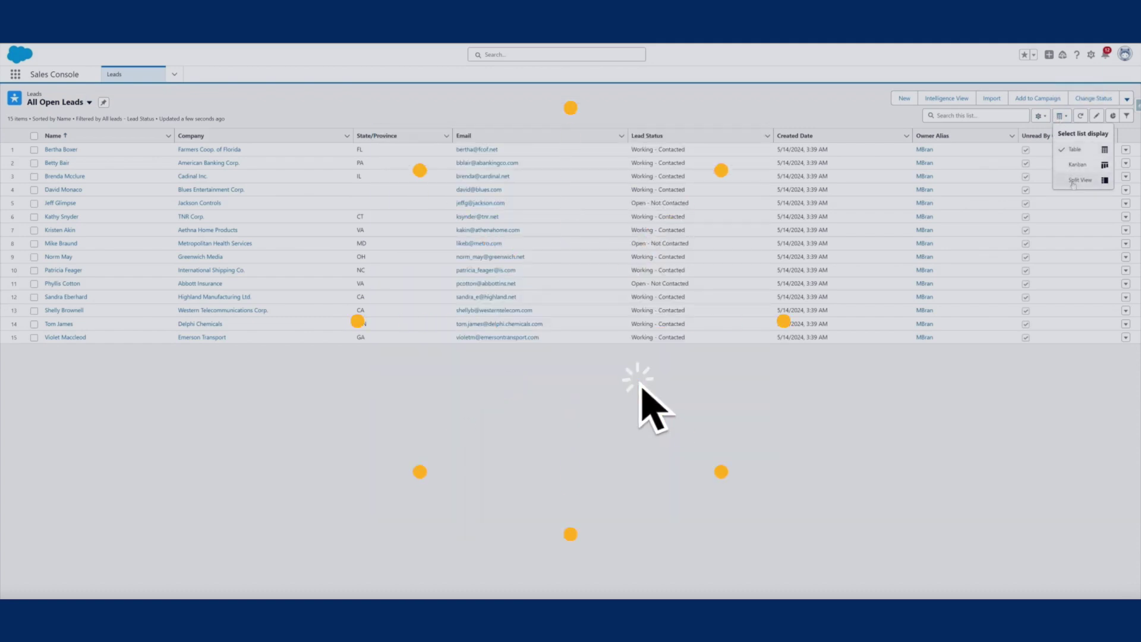
Switch the leads list to Split View and open four leads as tabs.
click(1079, 180)
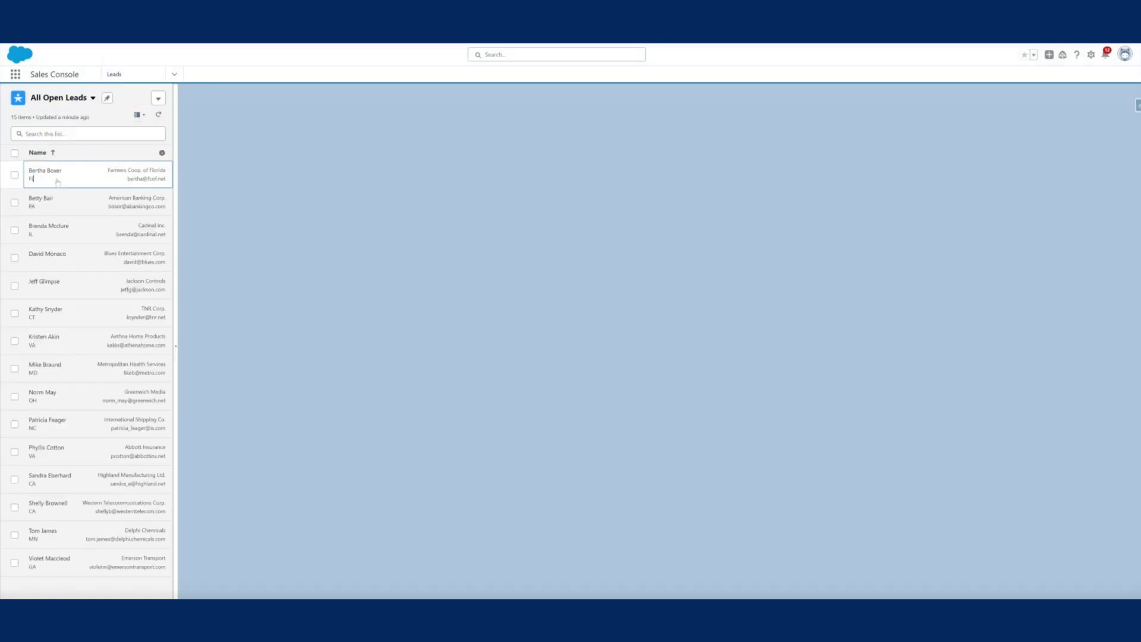
click(78, 228)
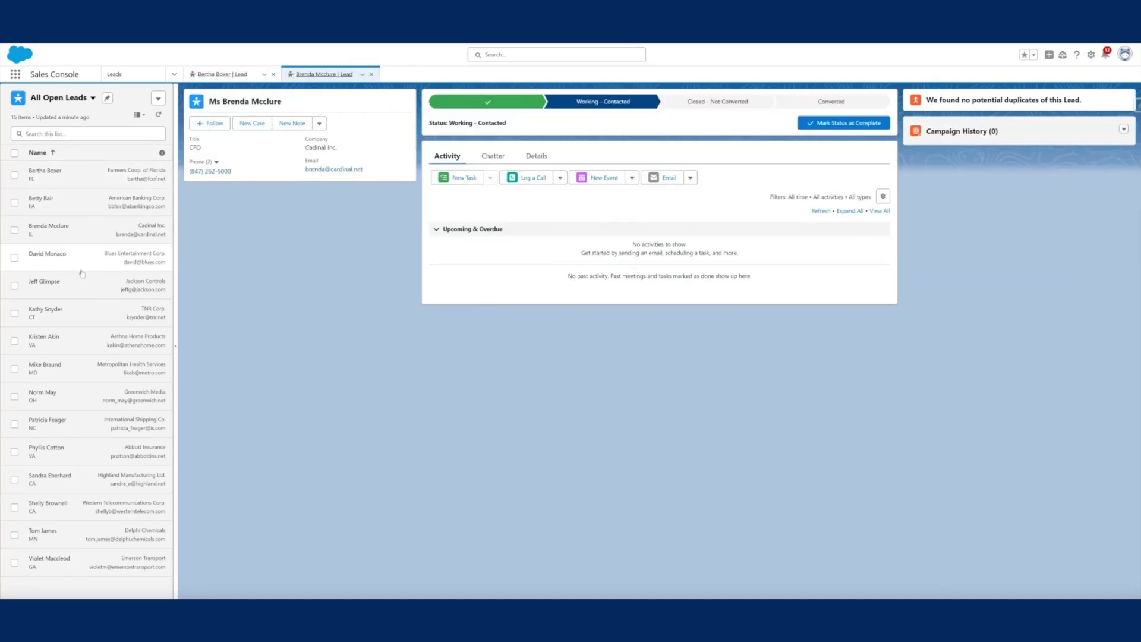
click(81, 262)
click(82, 280)
click(82, 309)
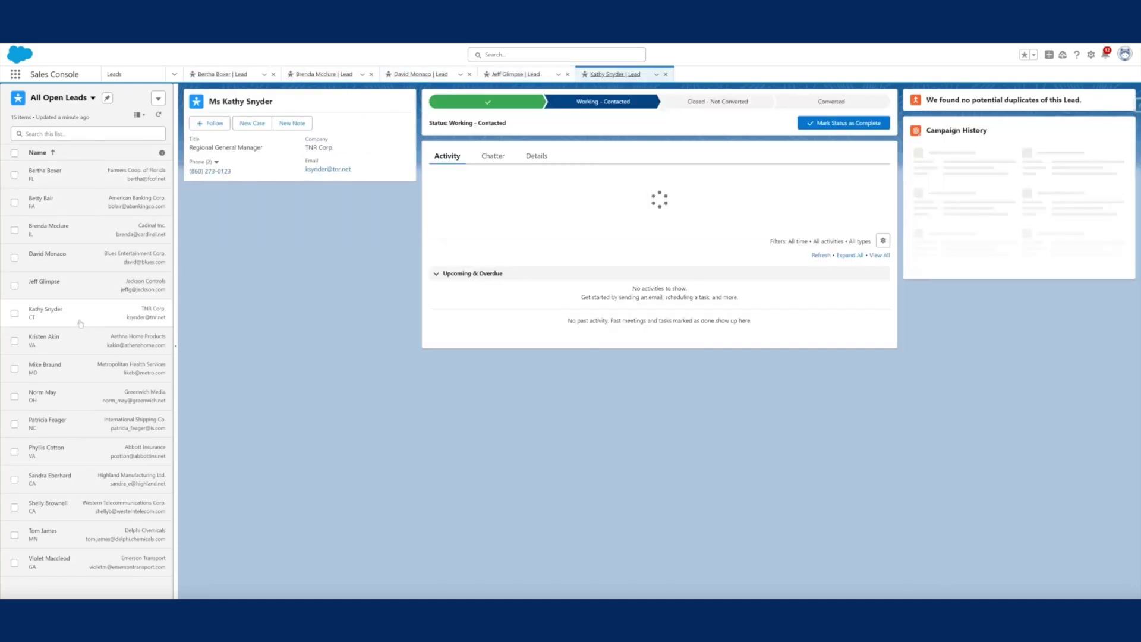
Switch to the Today's Leads list view, open two more leads, and view details.
click(169, 109)
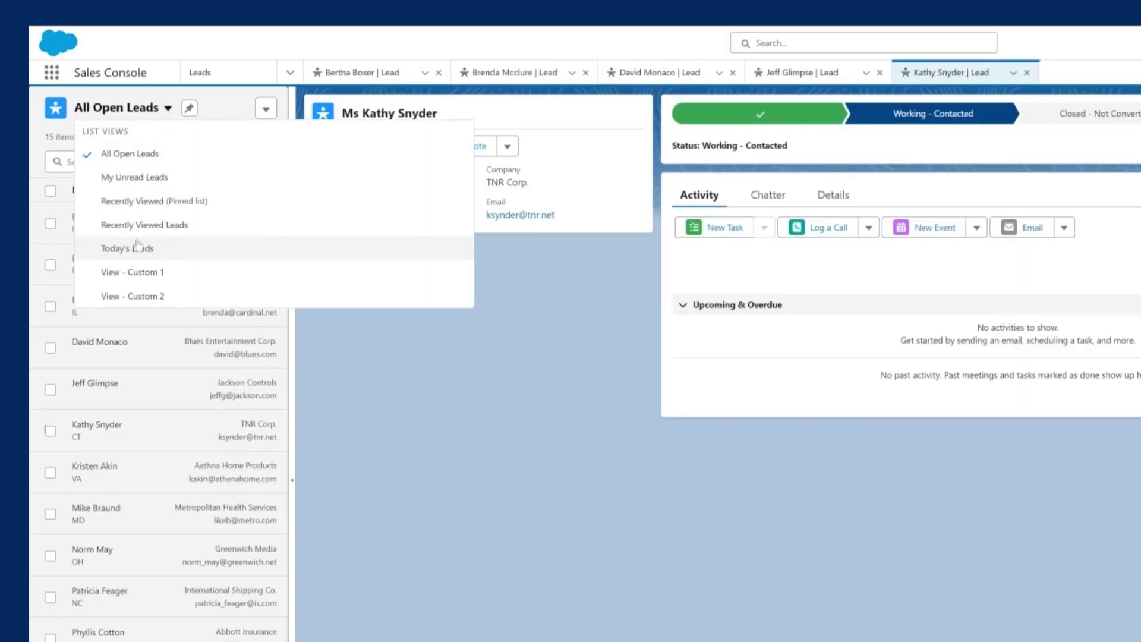
click(122, 249)
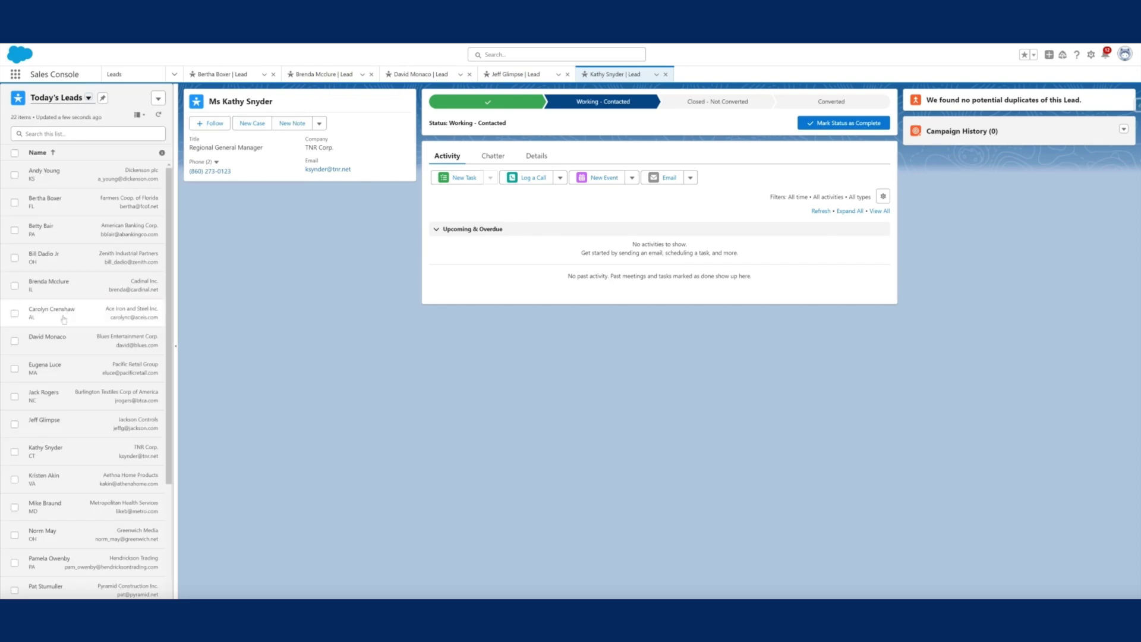
click(64, 320)
click(45, 364)
click(538, 156)
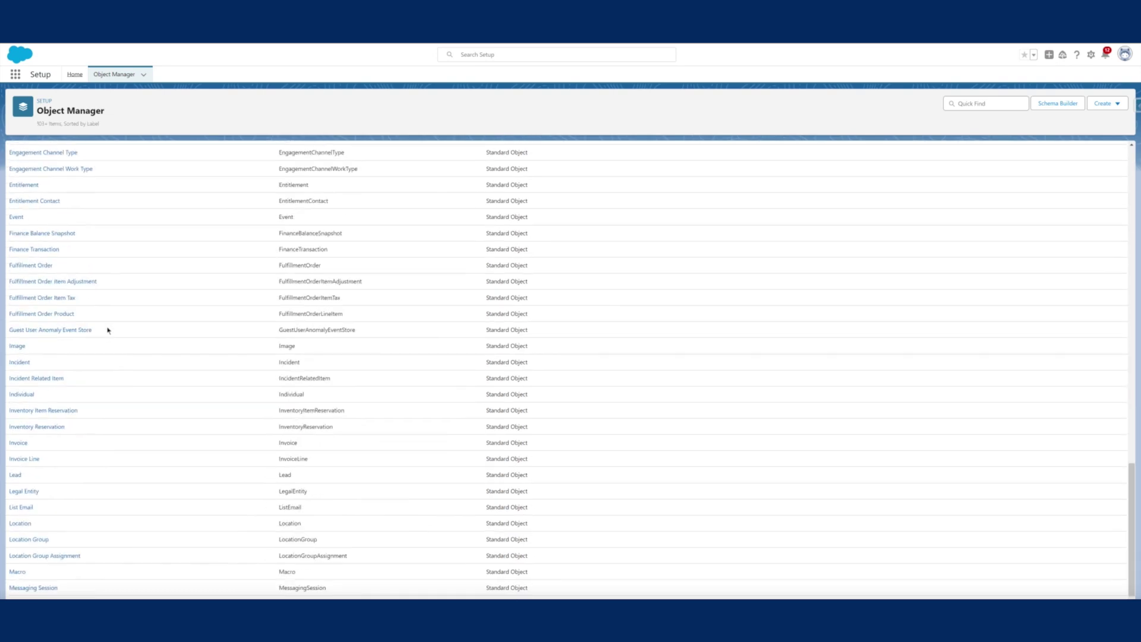
Add Quick Lead to the Lead Layout's Mobile & Lightning Actions and save the layout.
click(15, 476)
click(37, 179)
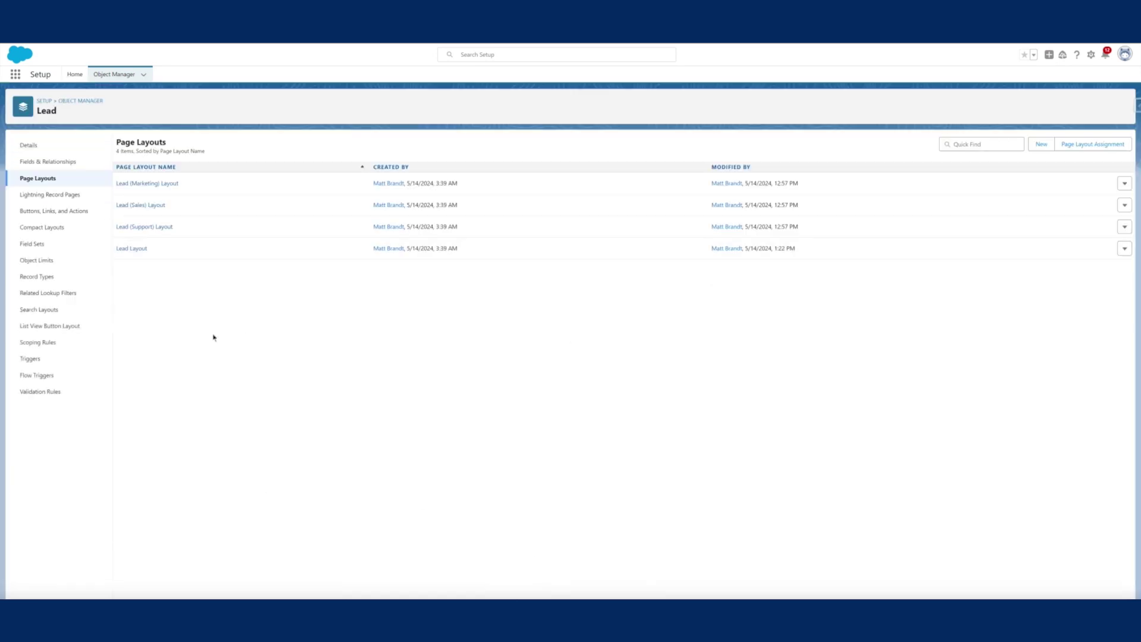
click(136, 250)
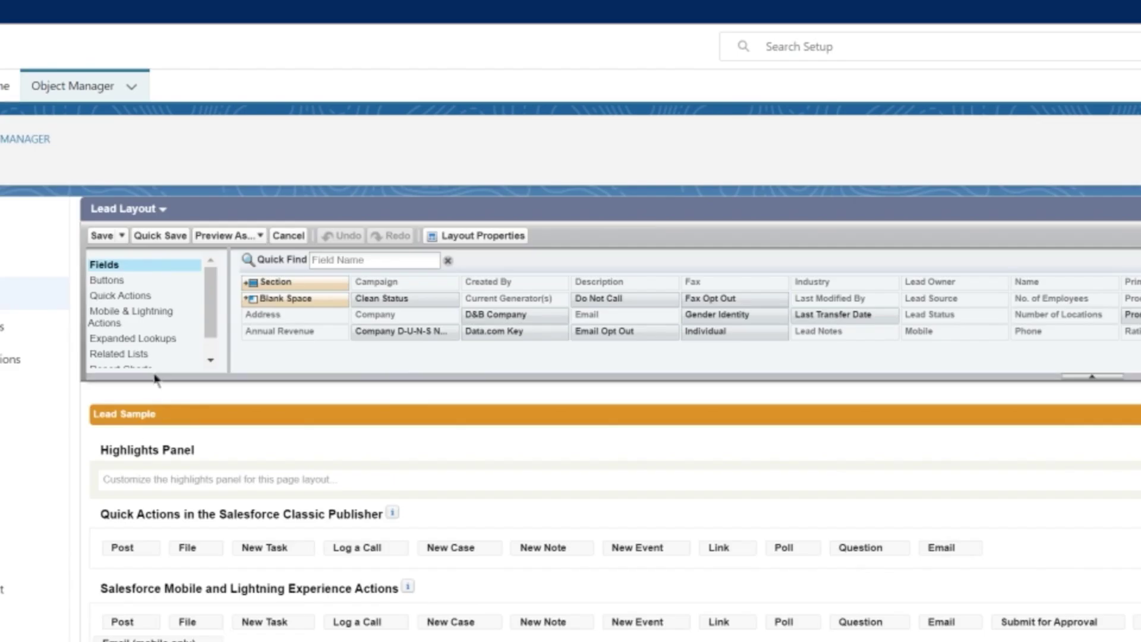
click(143, 187)
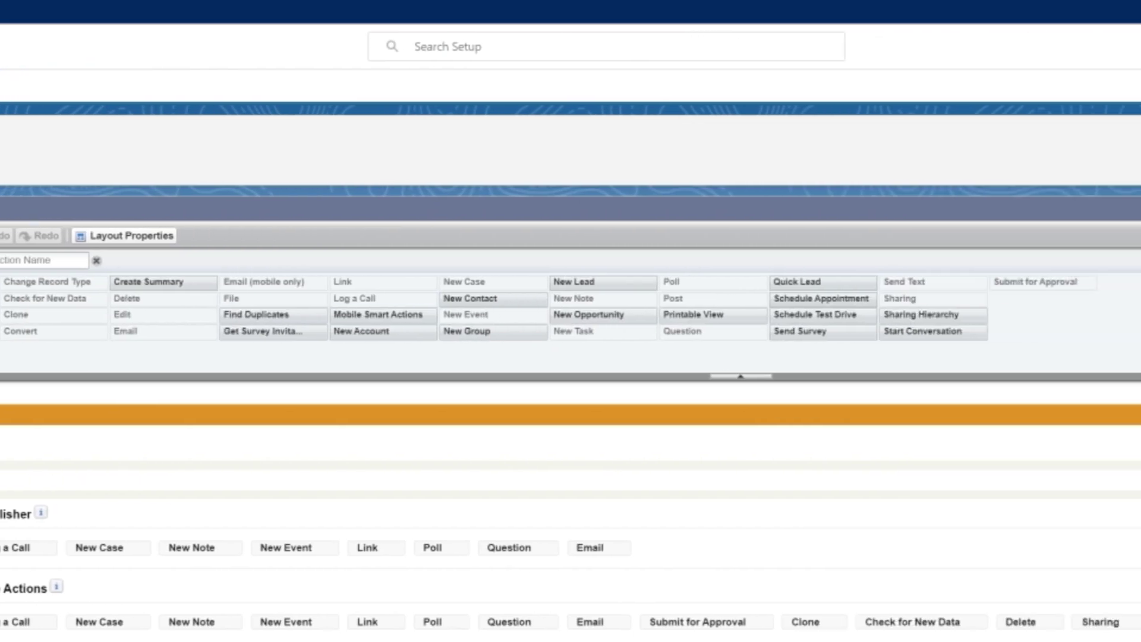
drag(755, 281, 0, 586)
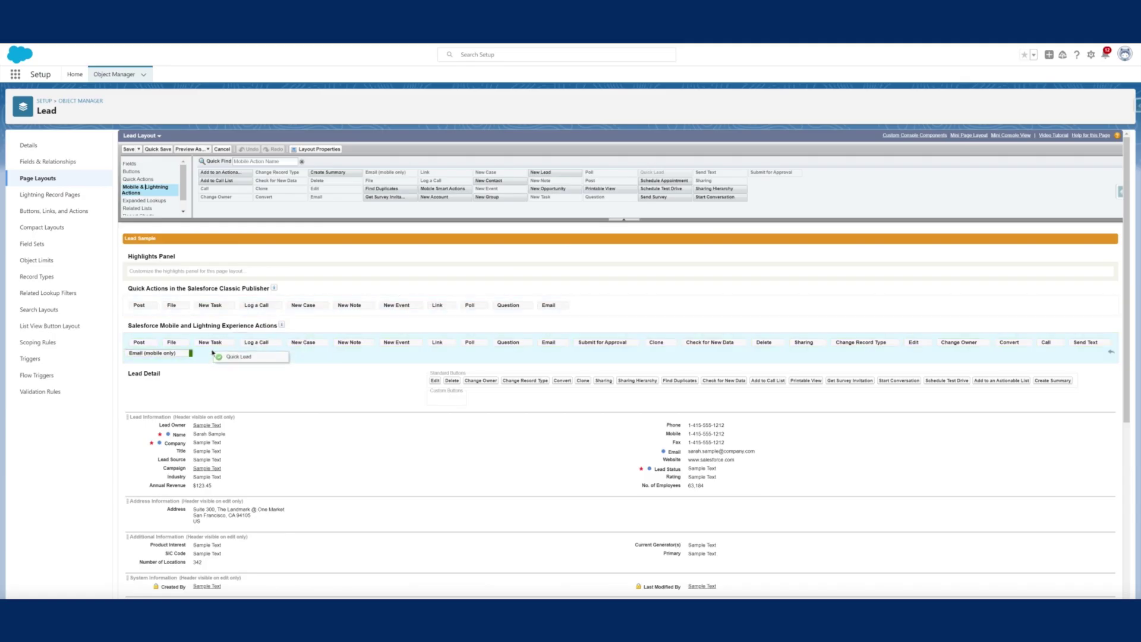
click(128, 149)
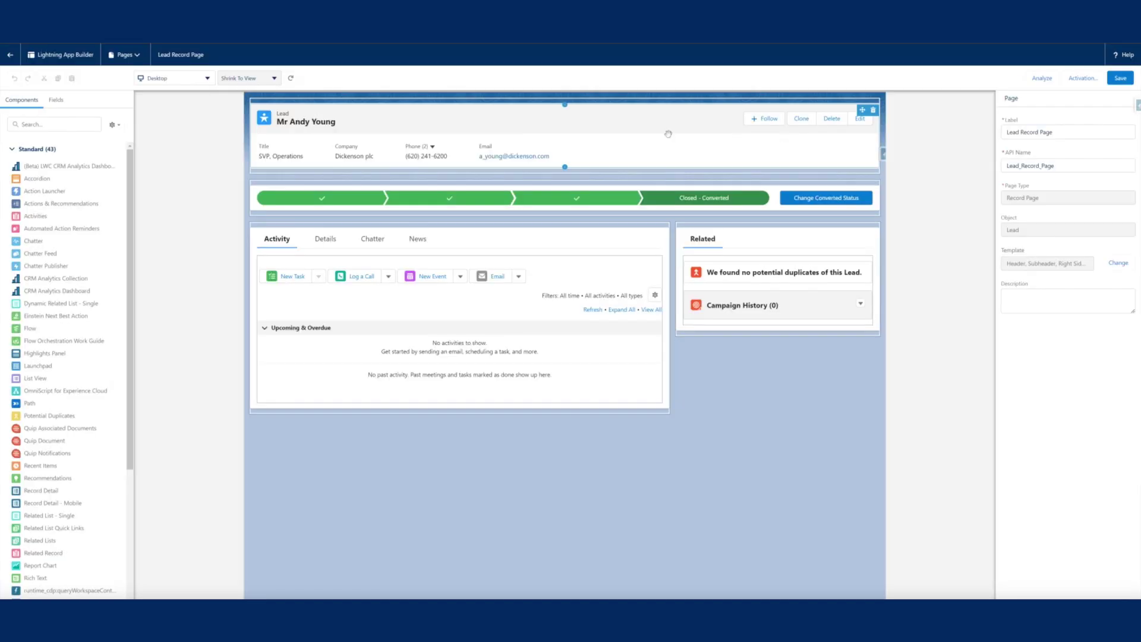
Add the Quick Lead action to the Lead Record Page highlights panel.
click(1020, 275)
text(quic)
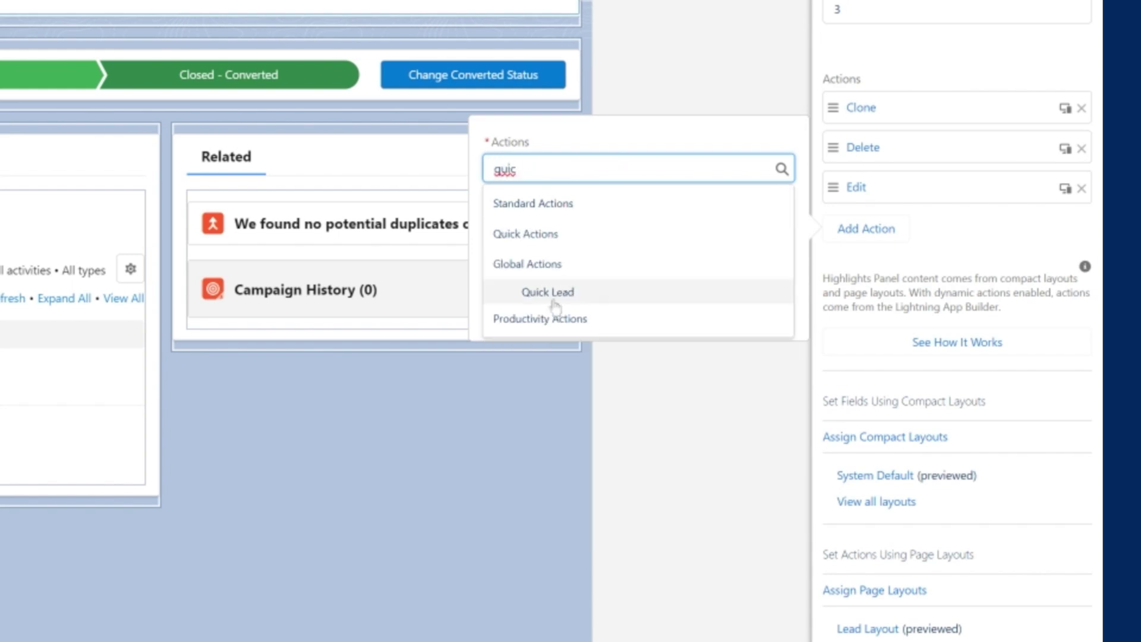
click(552, 300)
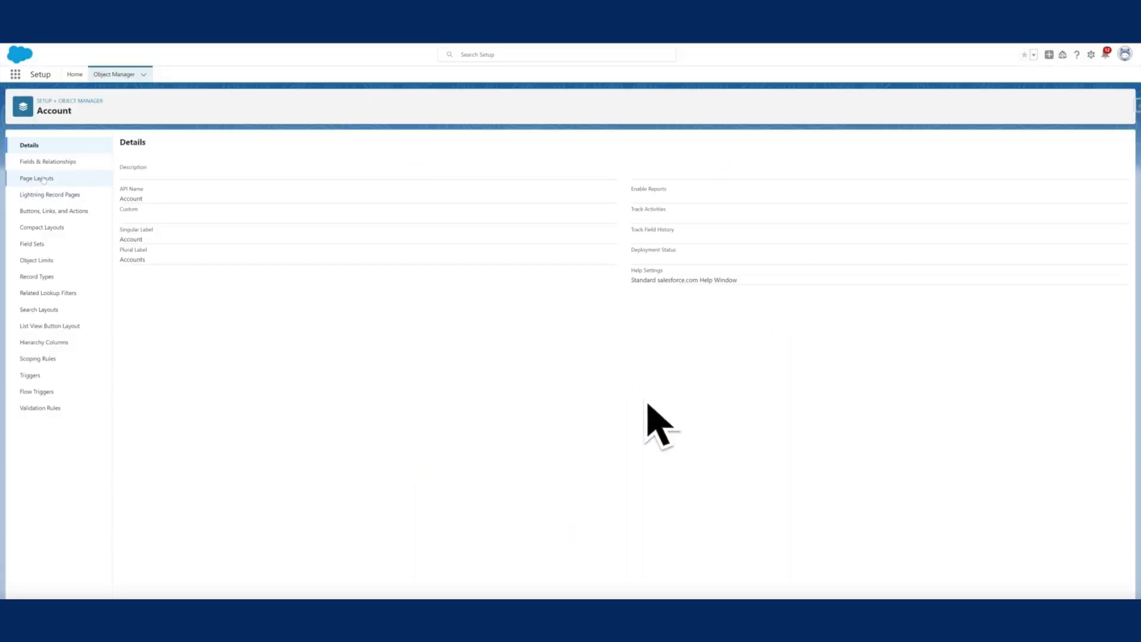
Set the New Commercial Opportunity action's Customer Type predefined value to Commercial and save.
click(44, 213)
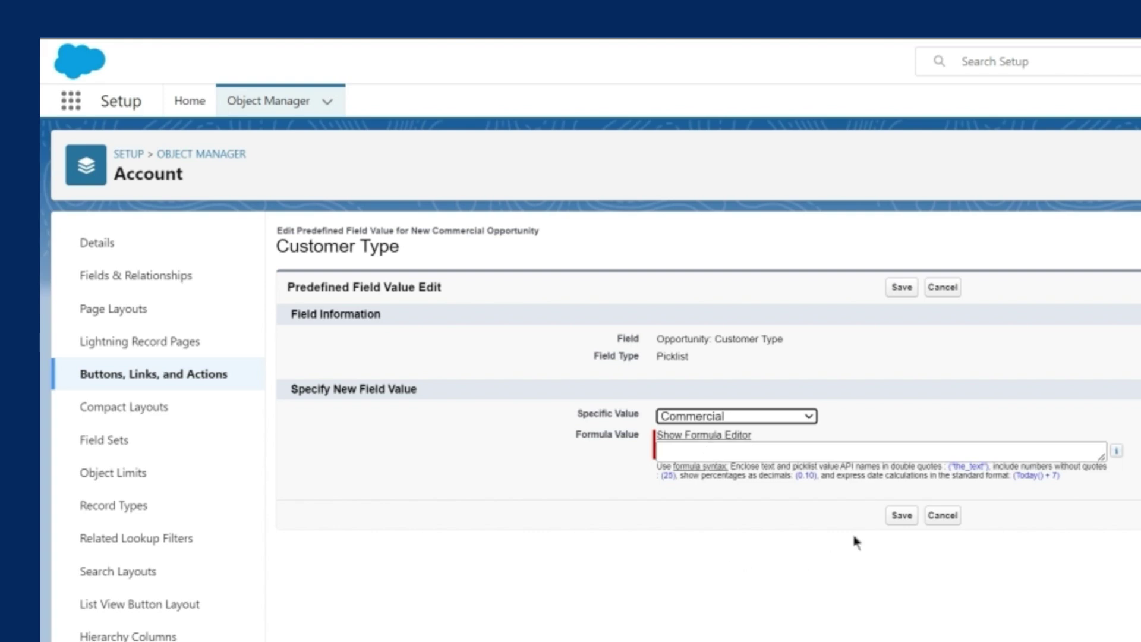
click(902, 516)
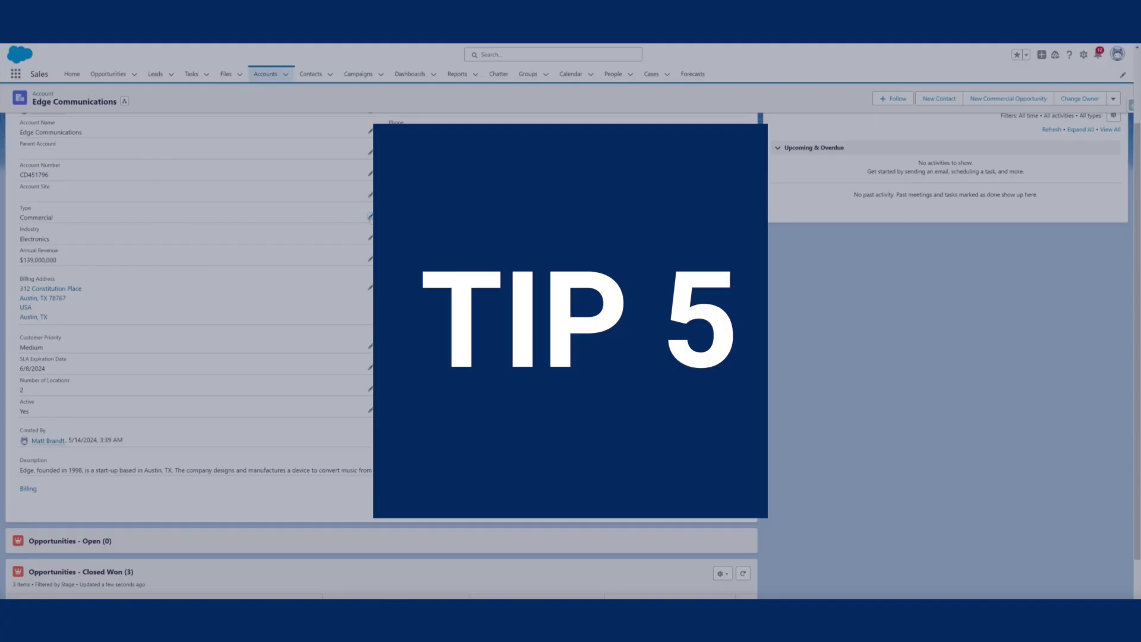
Change the Edge Communications account's Type to Commercial and save.
click(370, 217)
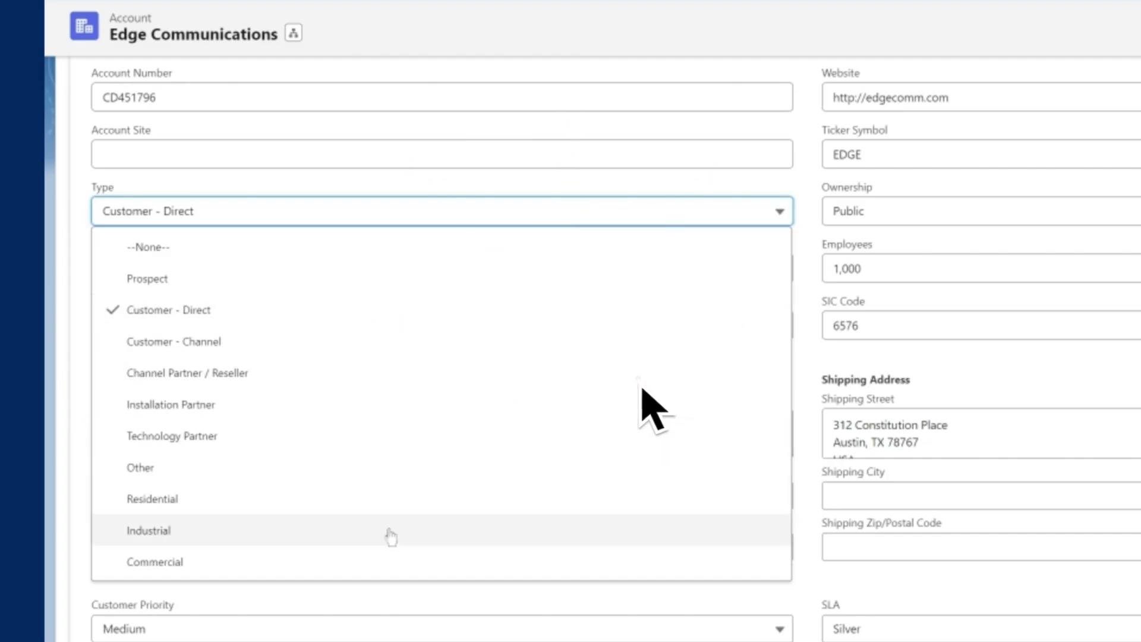
click(169, 367)
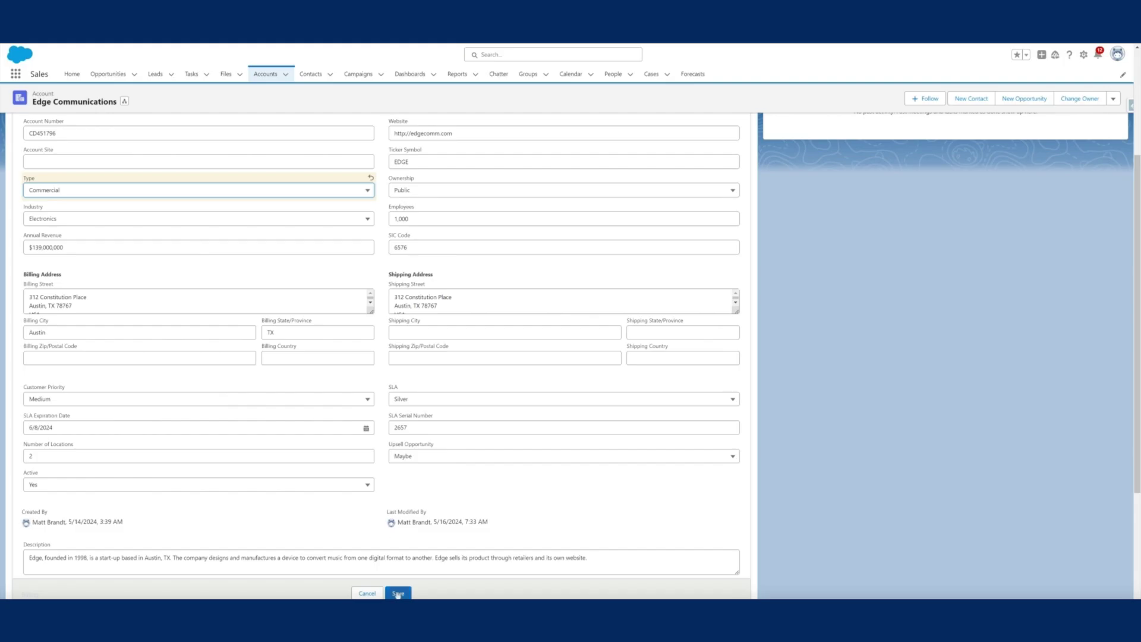
click(399, 593)
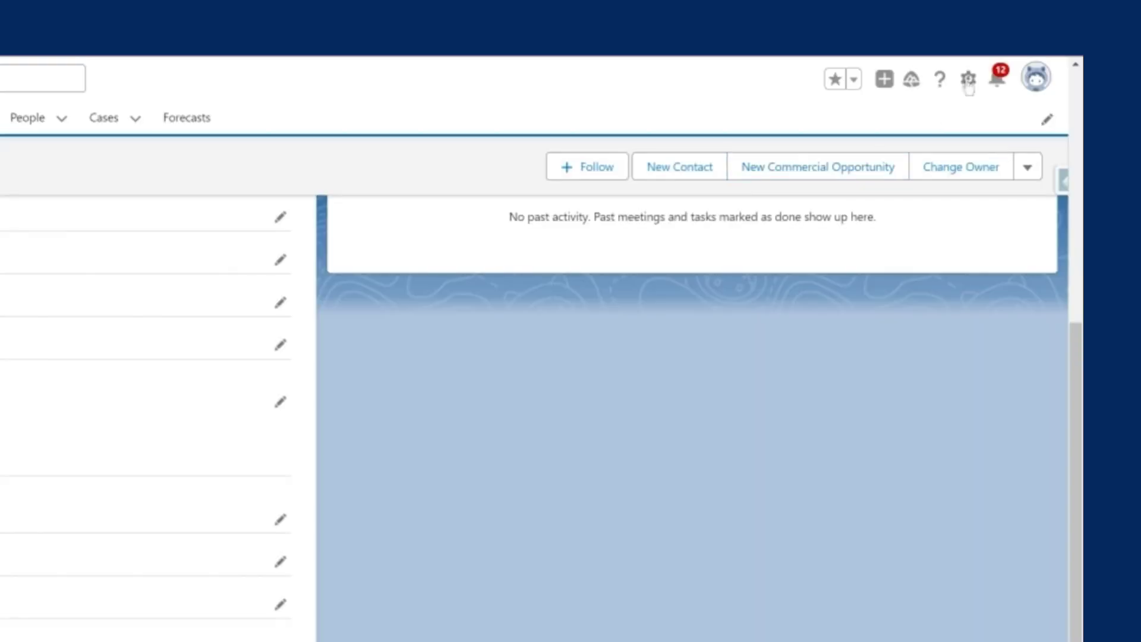
Edit the Account Record Page and select the New Opportunity action's visibility settings.
click(969, 79)
click(886, 285)
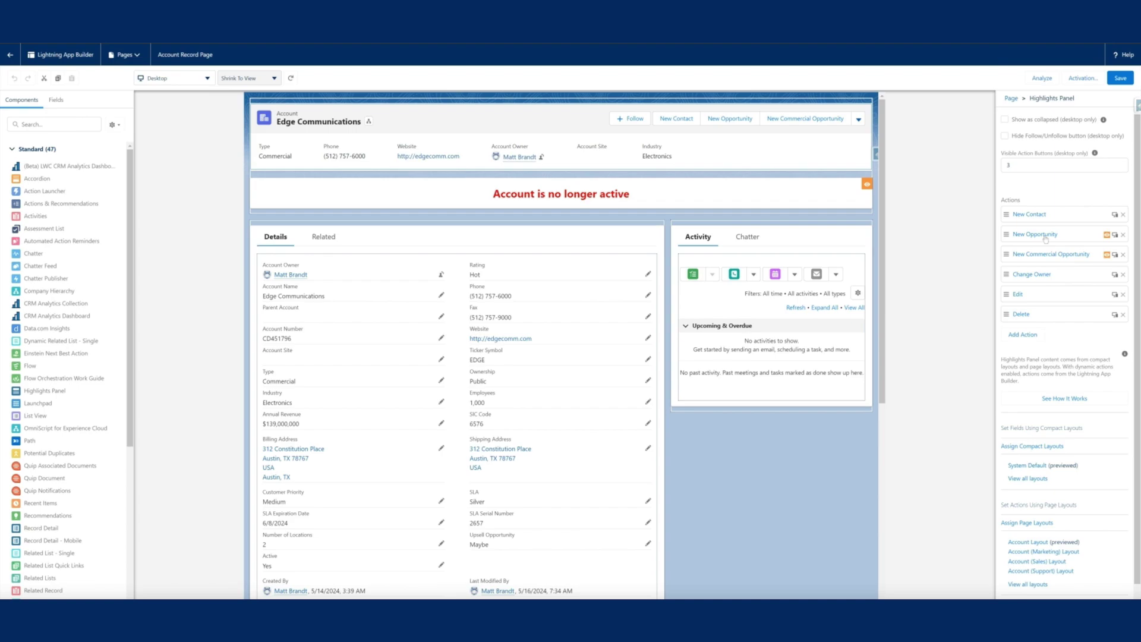
click(1047, 238)
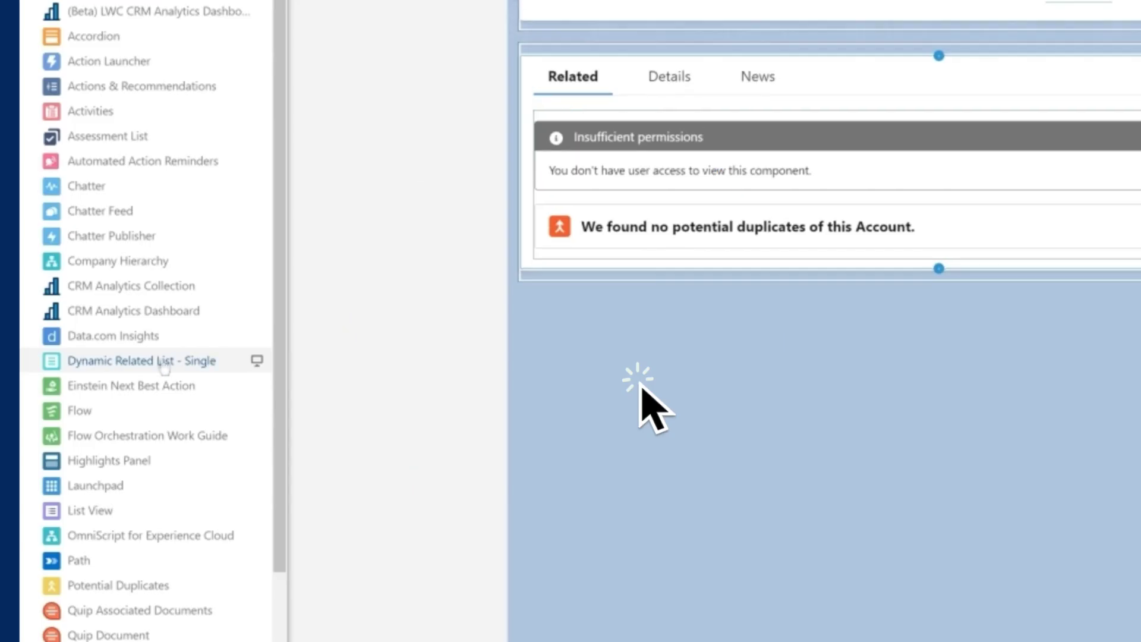
Add an Opportunities Dynamic Related List below Related, relabel it, and filter it on Stage.
drag(54, 341, 348, 299)
drag(262, 277, 268, 291)
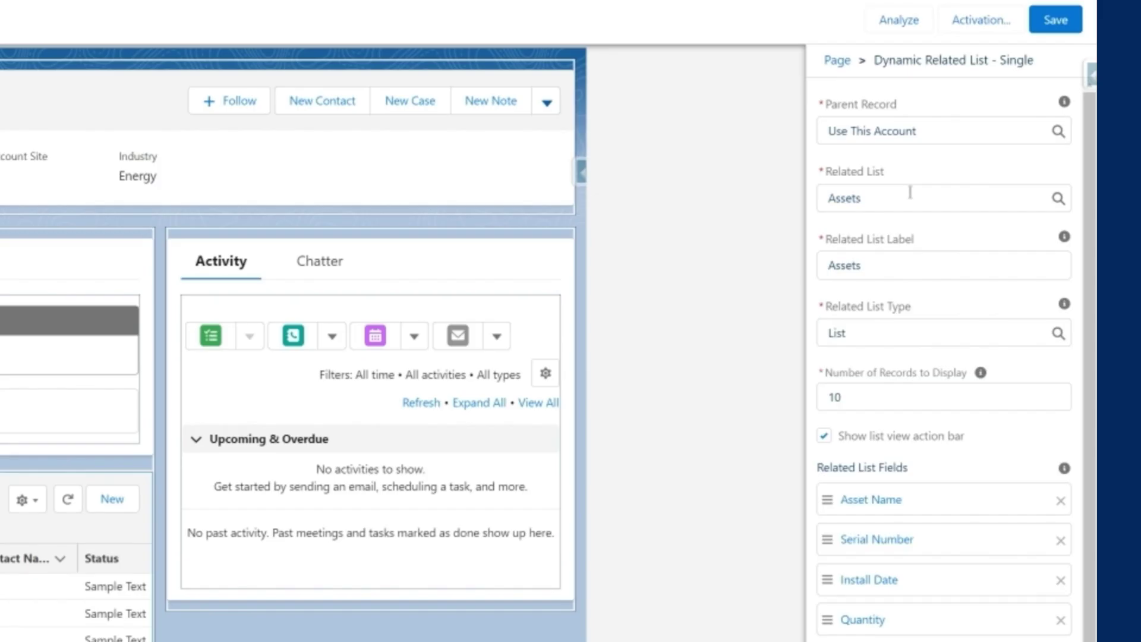
click(910, 198)
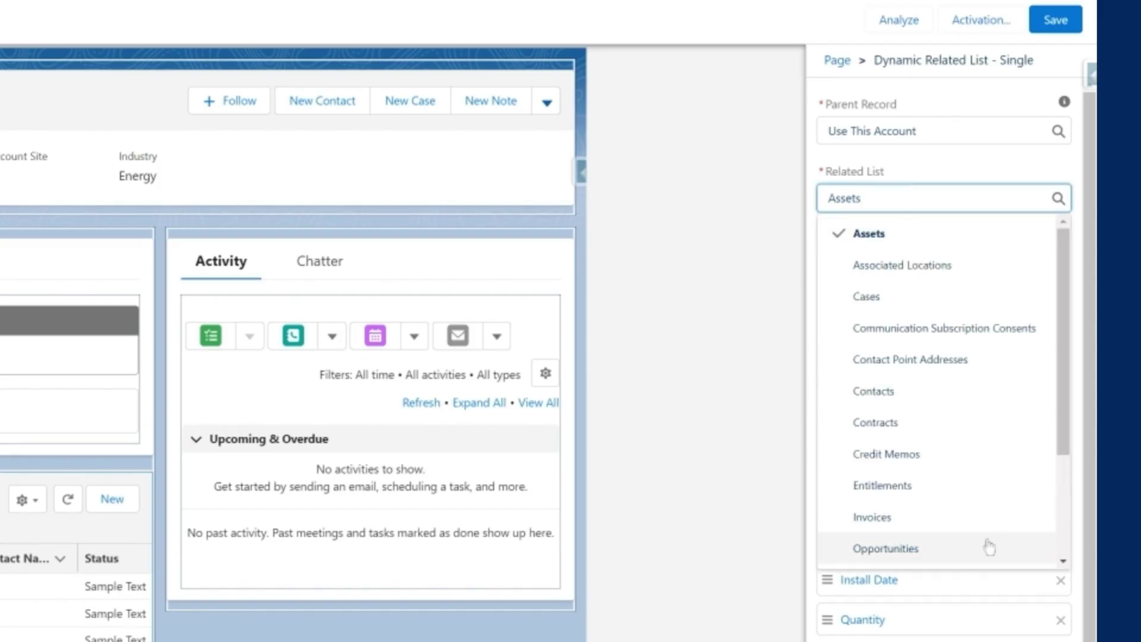
click(892, 545)
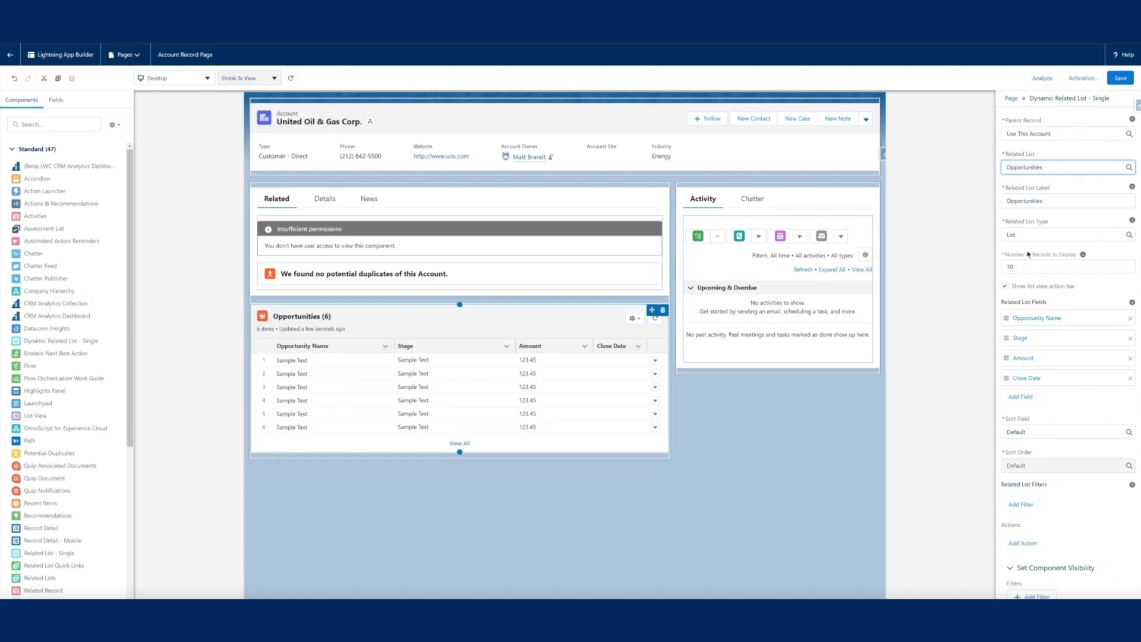
click(1062, 201)
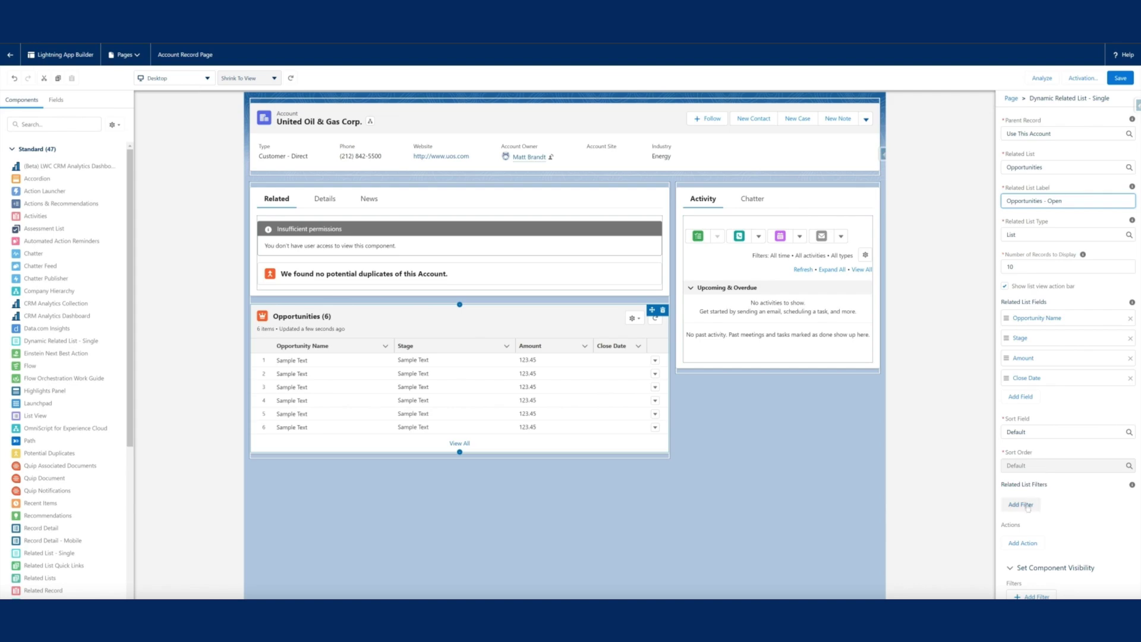
click(1021, 503)
click(891, 461)
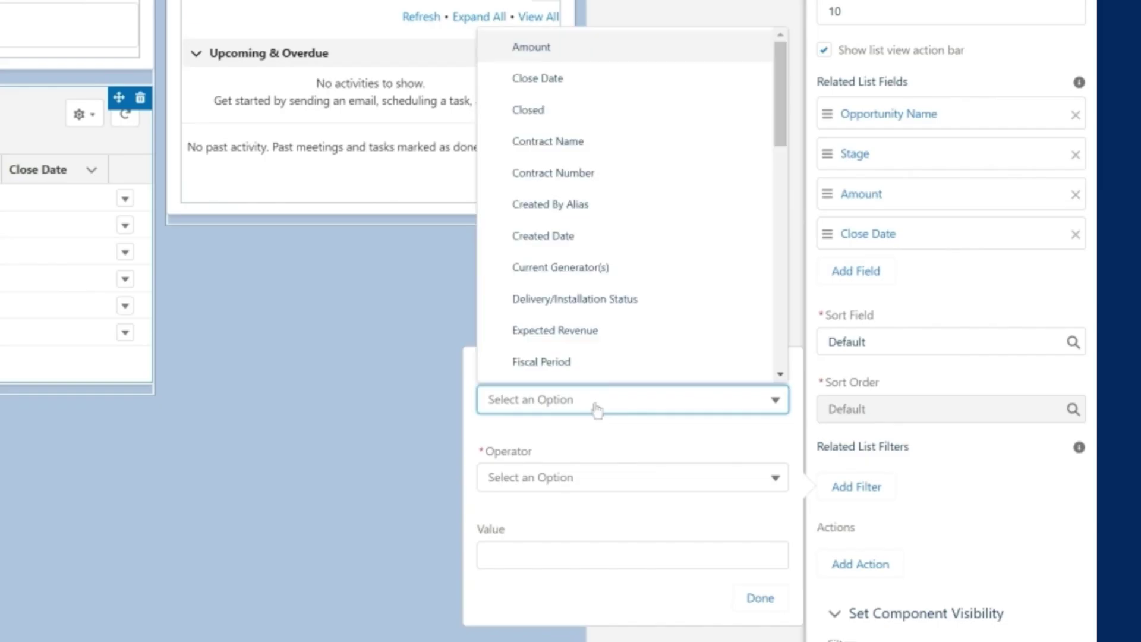
scroll(784, 372, down, 8)
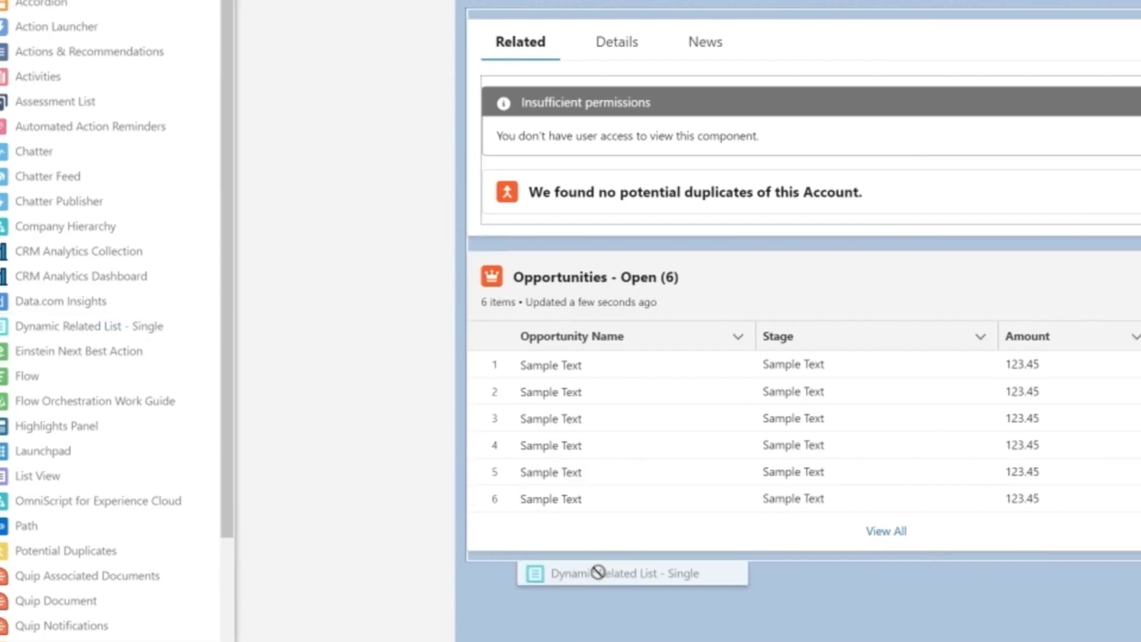
Add a second Opportunities Dynamic Related List and set its Stage filter.
drag(597, 570, 565, 558)
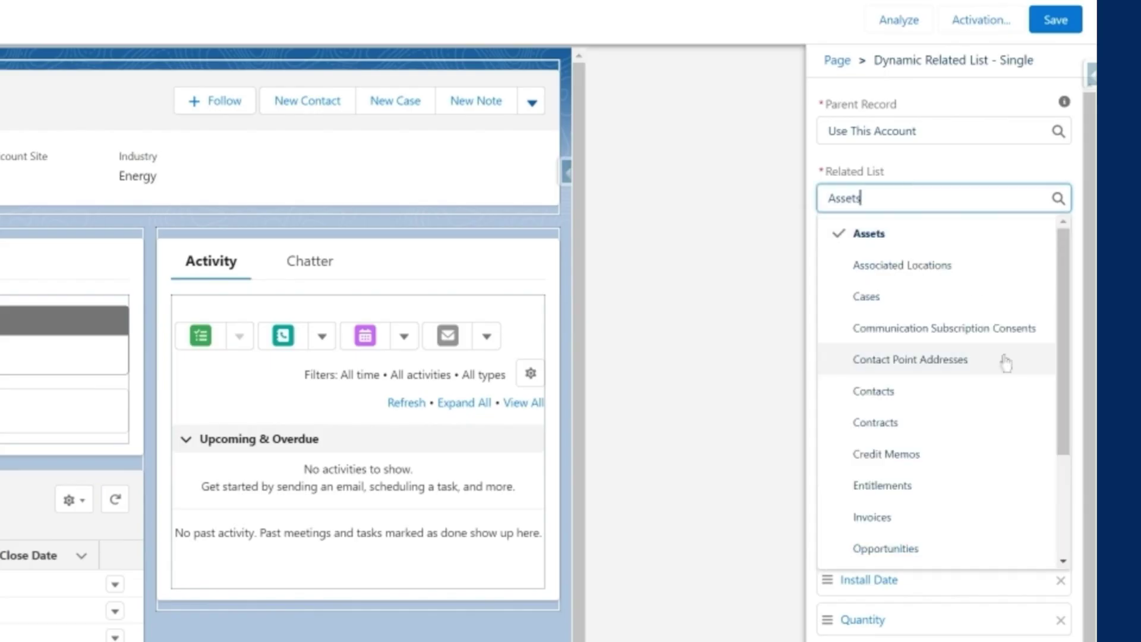
click(993, 542)
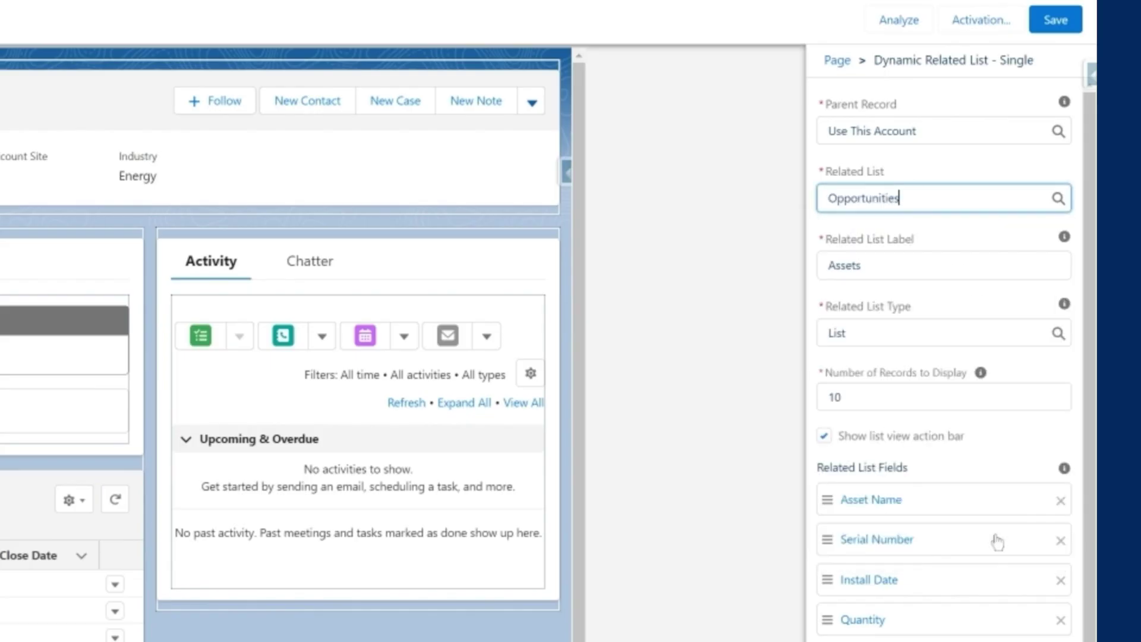
scroll(994, 535, down, 6)
click(856, 482)
click(610, 404)
scroll(784, 358, down, 10)
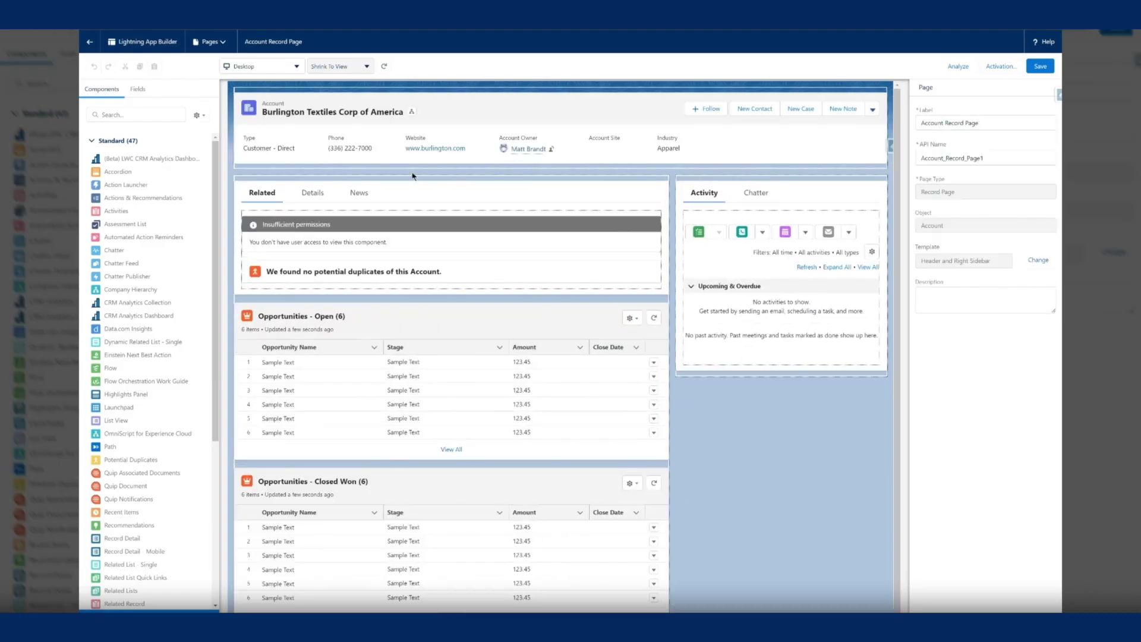
Add a Rich Text banner below the account header with red text.
drag(216, 409, 217, 472)
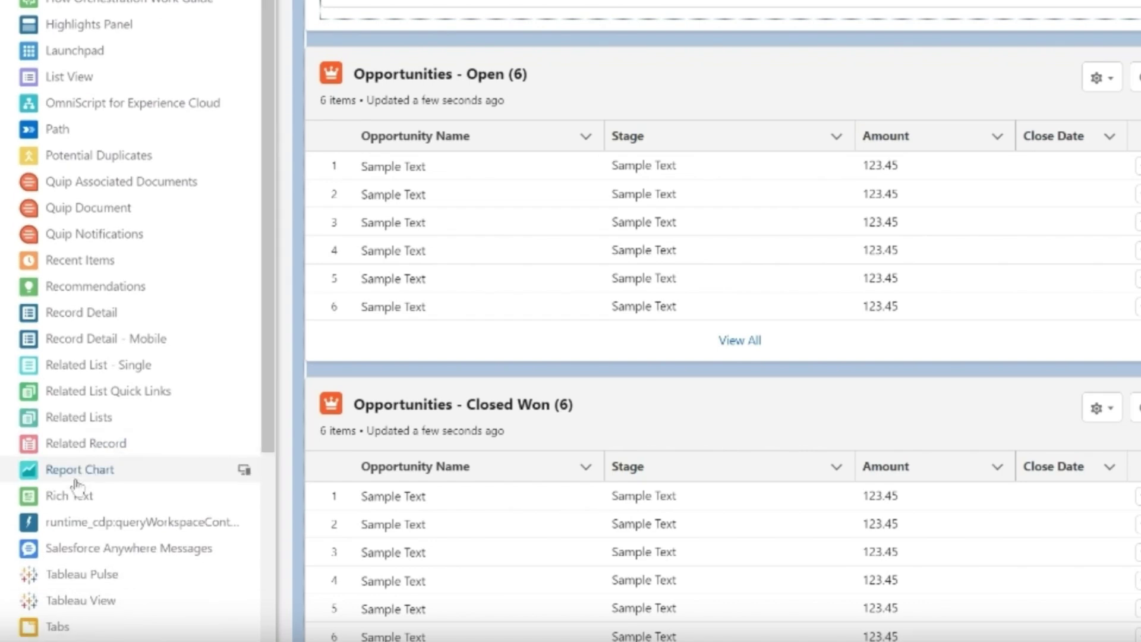
drag(74, 496, 925, 0)
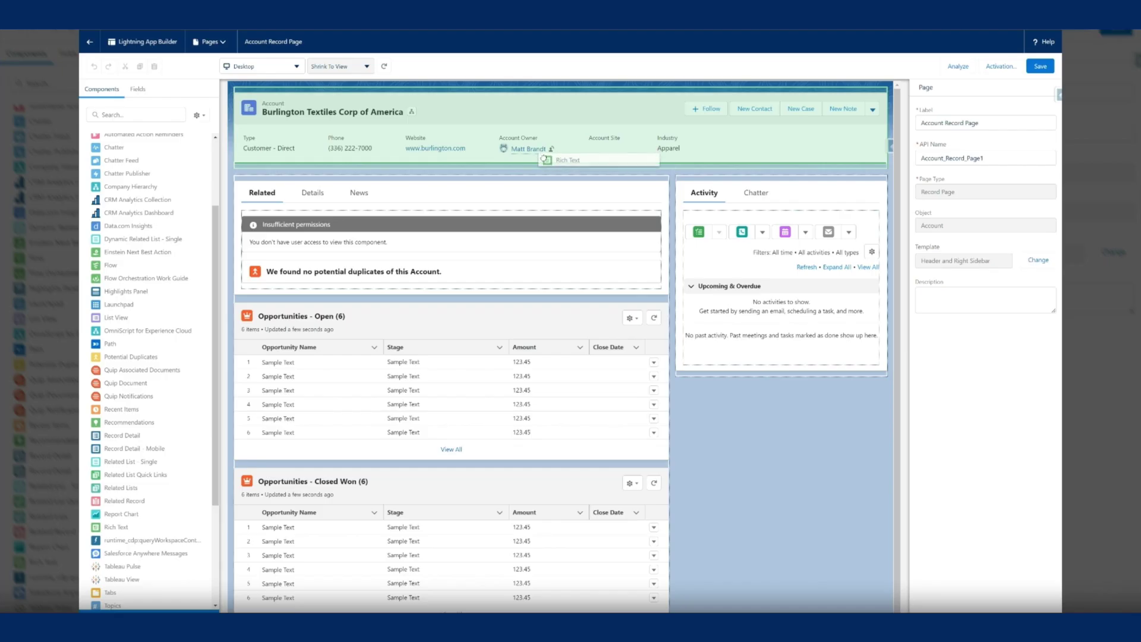
drag(543, 153, 544, 162)
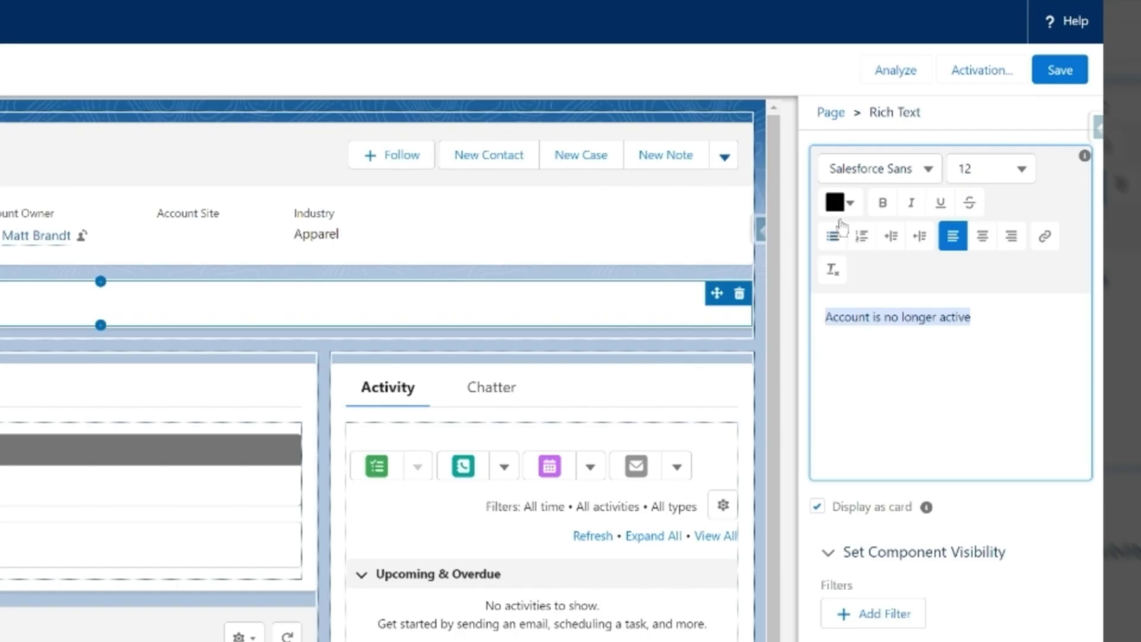
click(931, 132)
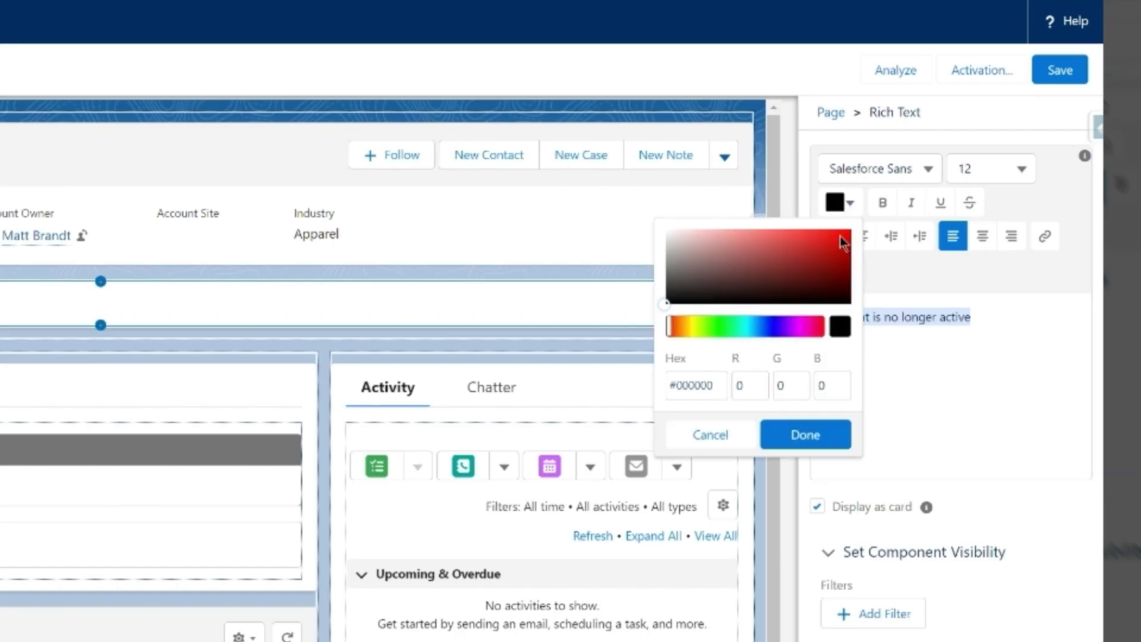
click(807, 437)
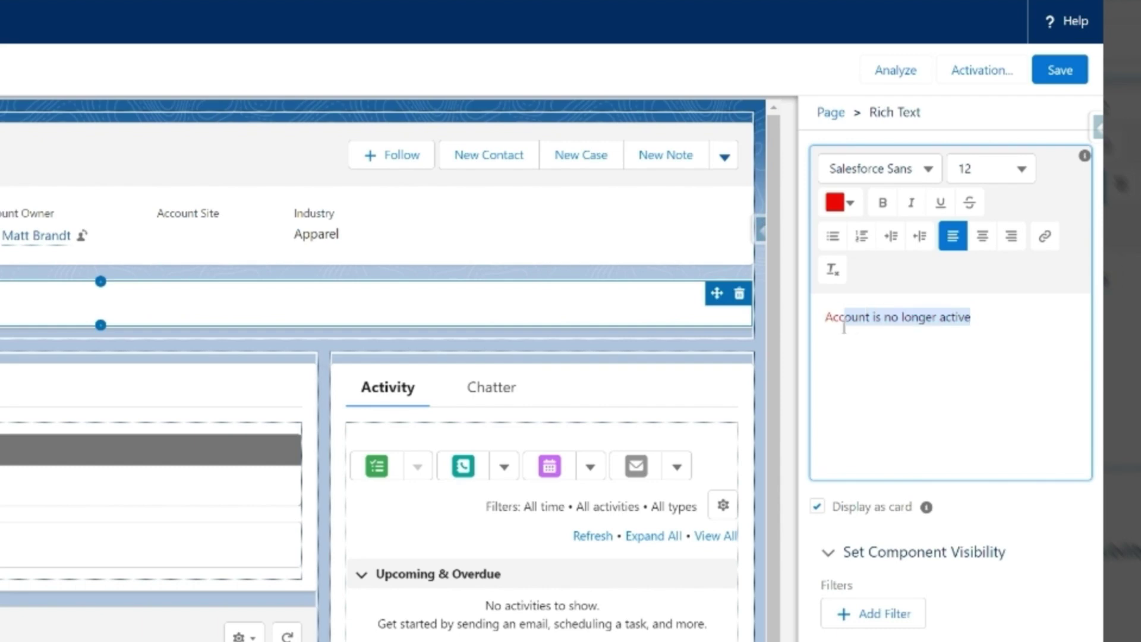
click(982, 236)
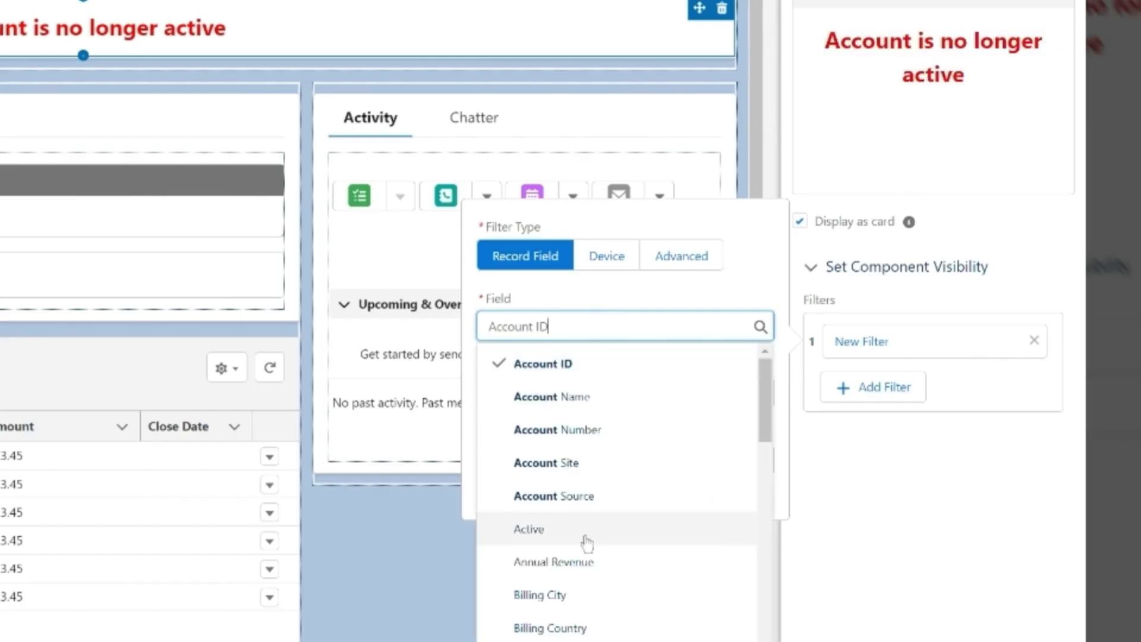
Show the banner only when Active equals No, then check the Dickenson plc account.
click(585, 529)
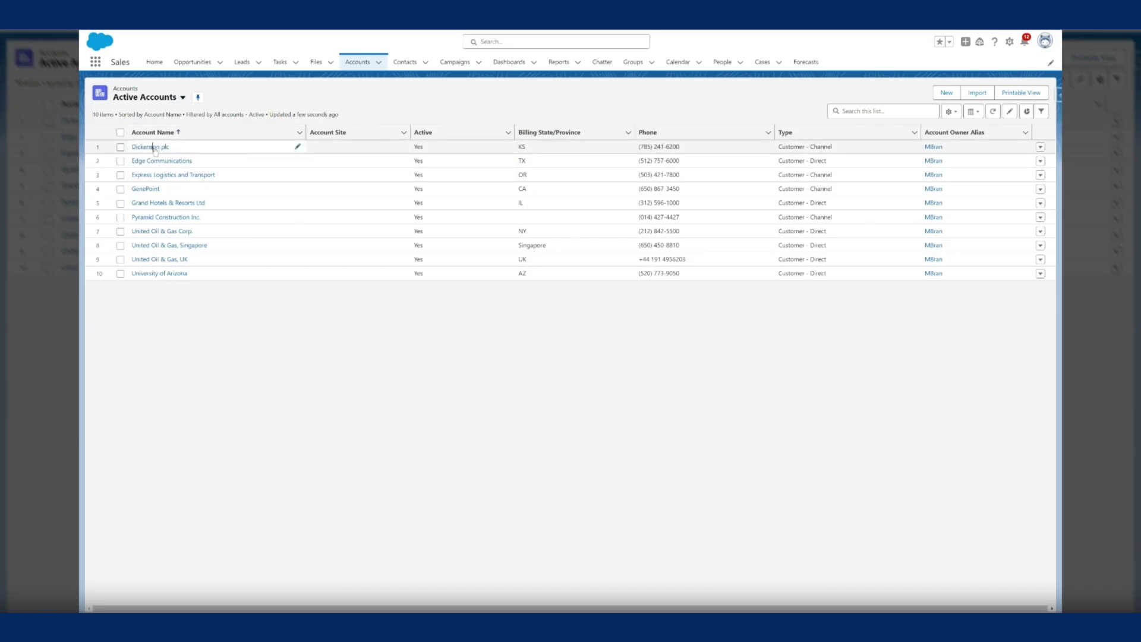
click(153, 147)
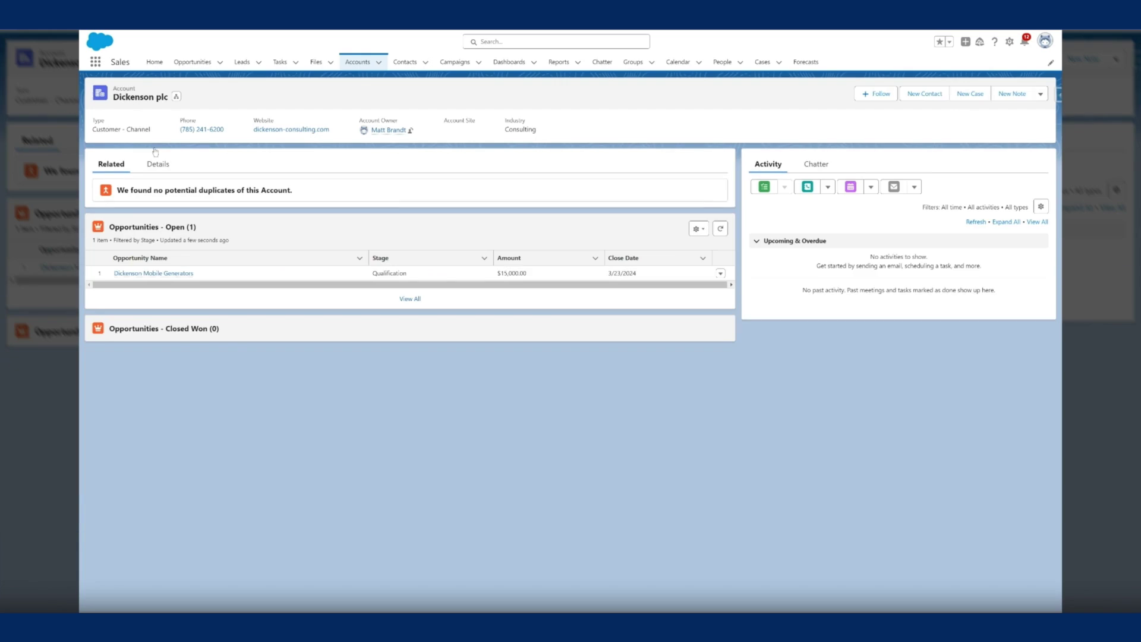
click(359, 63)
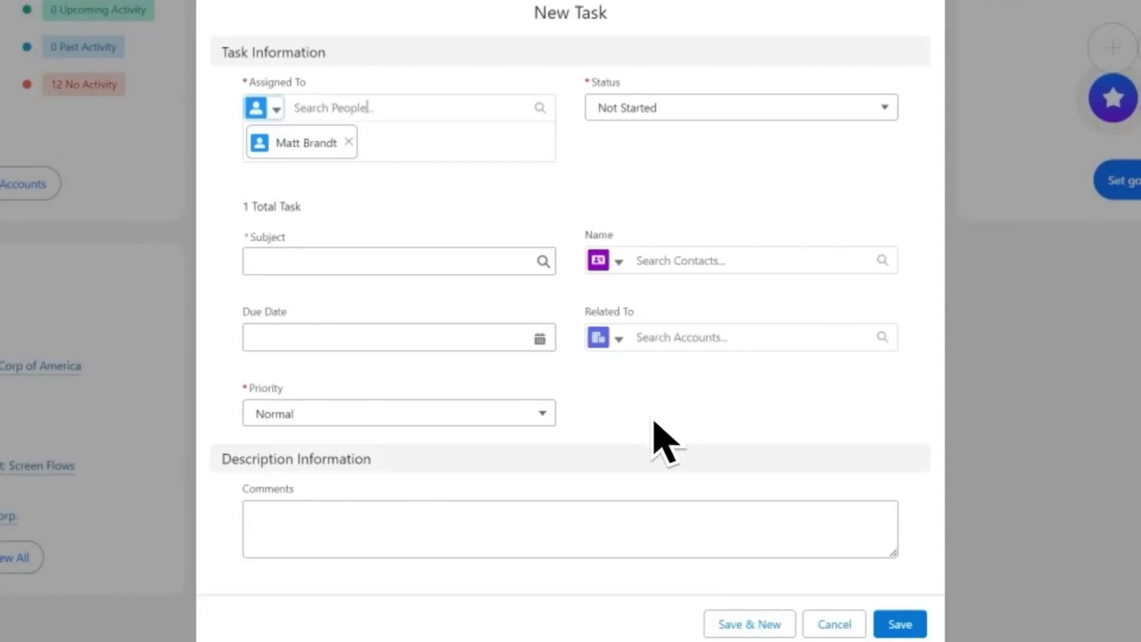
Save a High-priority task 'Follow Up with Client on Proposal', due 5/16/2024, for United Oil & Gas Corp.
click(378, 255)
text(Follow Up with Client on Proposal)
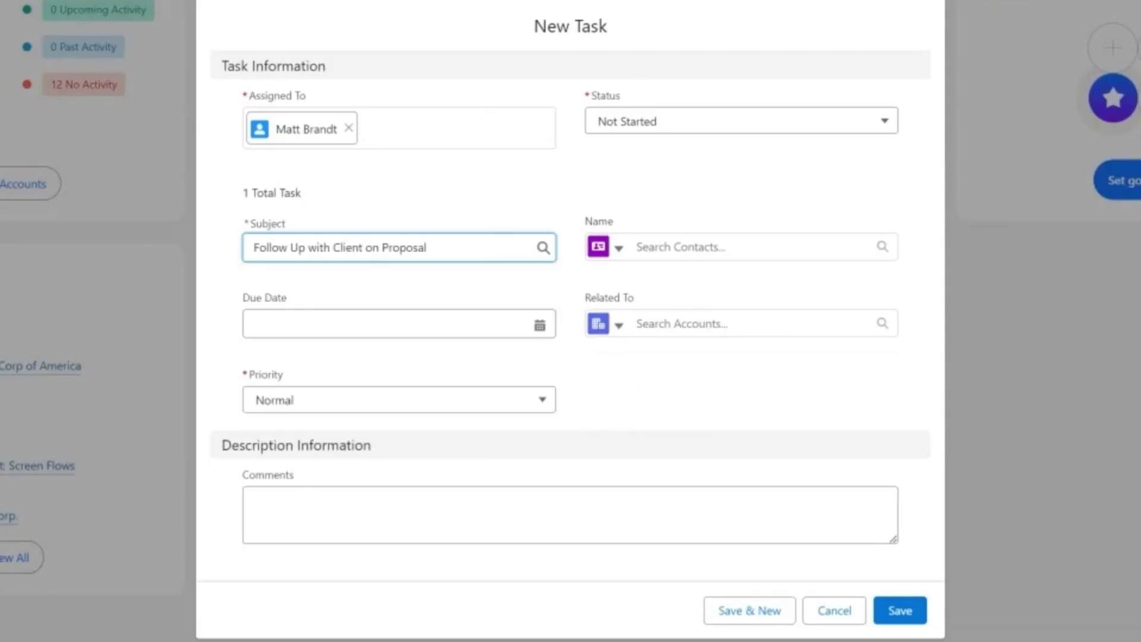
click(441, 327)
click(431, 504)
click(678, 324)
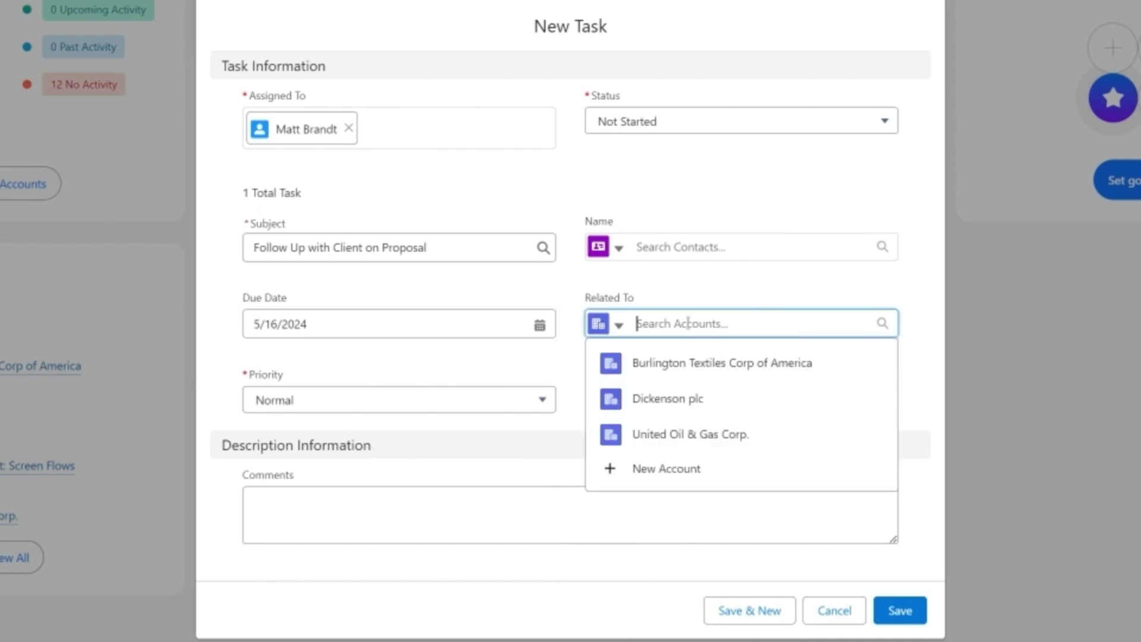
click(694, 442)
click(459, 400)
click(416, 433)
click(393, 504)
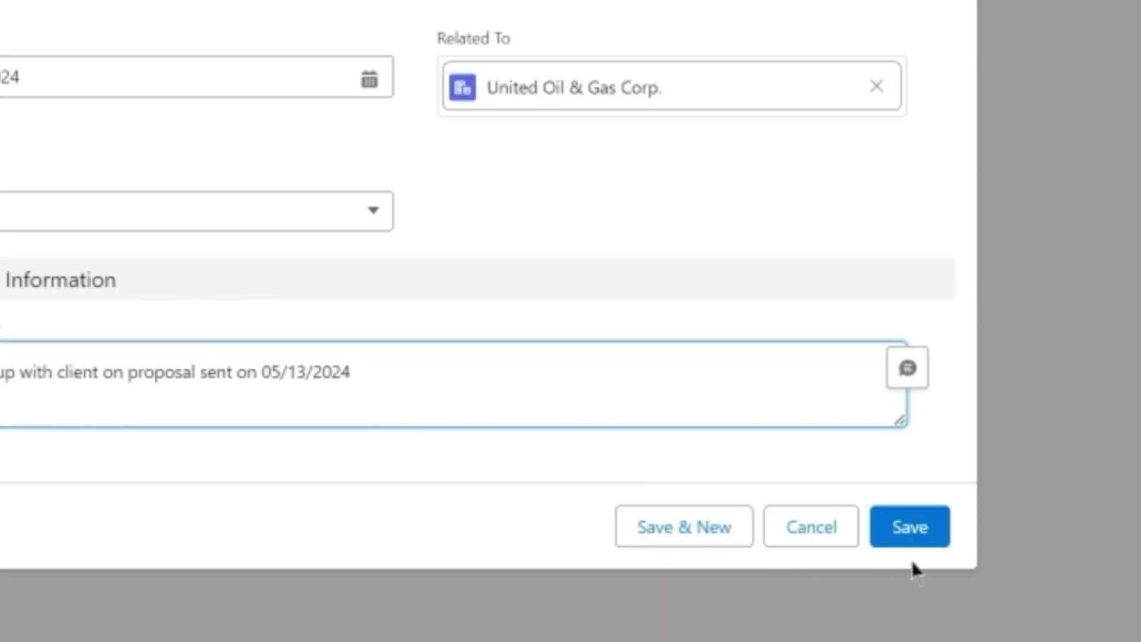
click(925, 530)
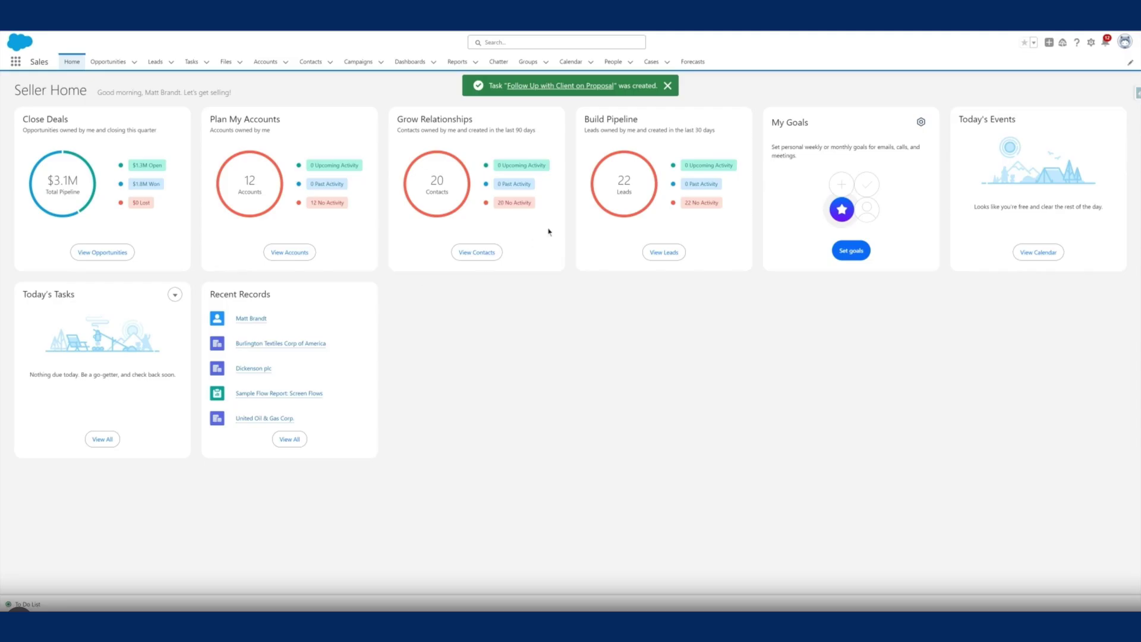
click(571, 63)
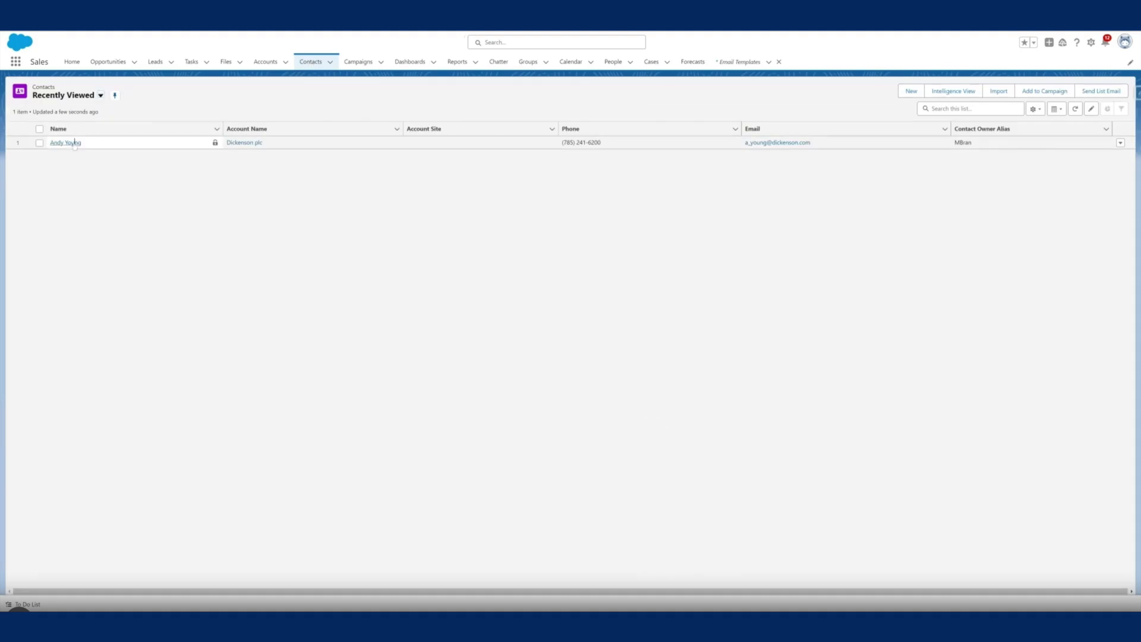
Start an email from the contact's record with subject 'Hello from Cargas!'.
click(72, 143)
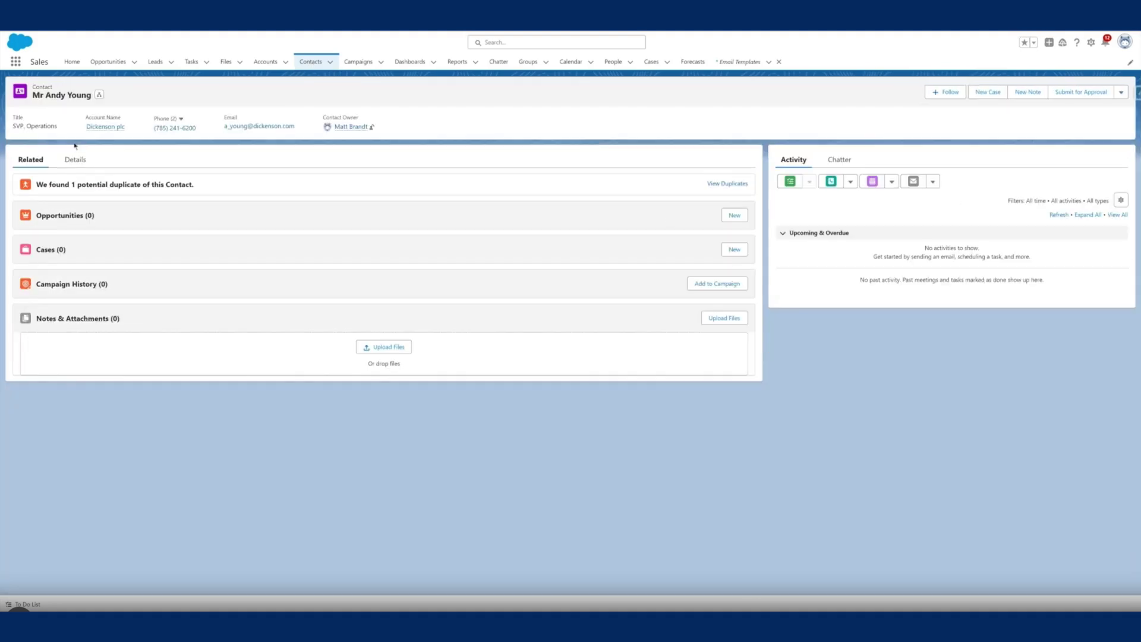
click(914, 182)
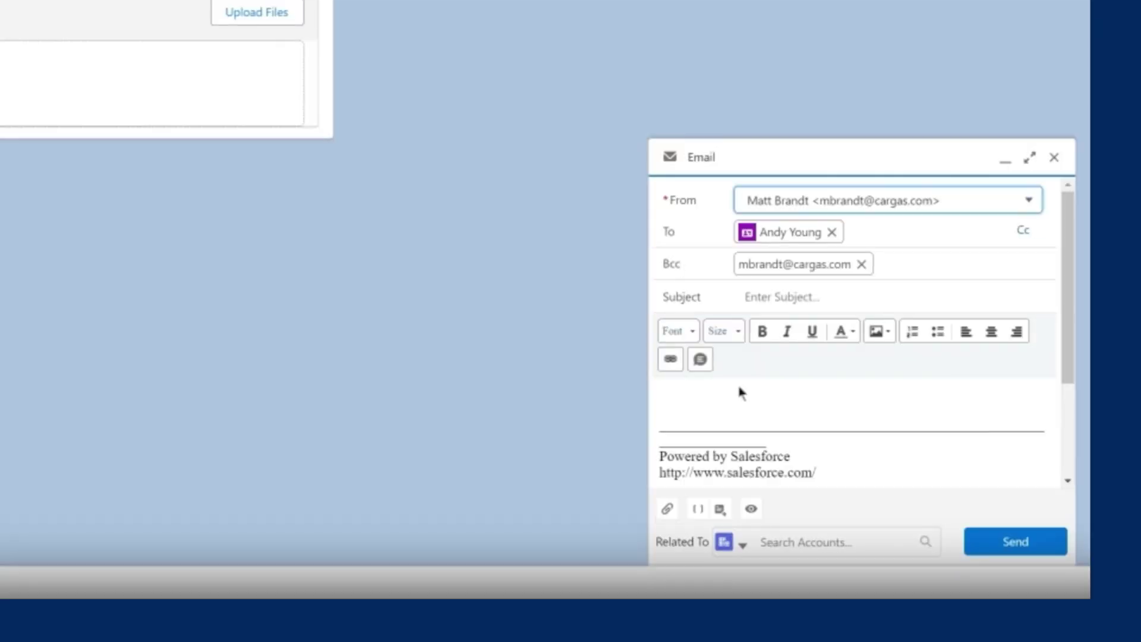
click(773, 296)
text(Hello from Cargas!)
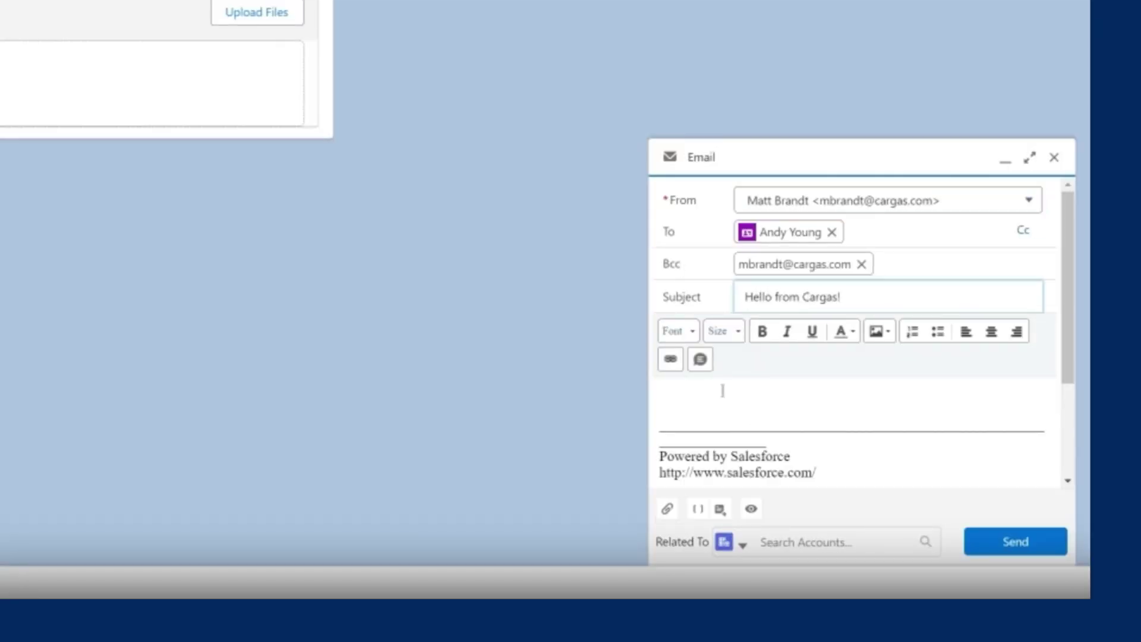
Write the email body with an inserted merge field and save it as a template.
click(723, 390)
text(Hello)
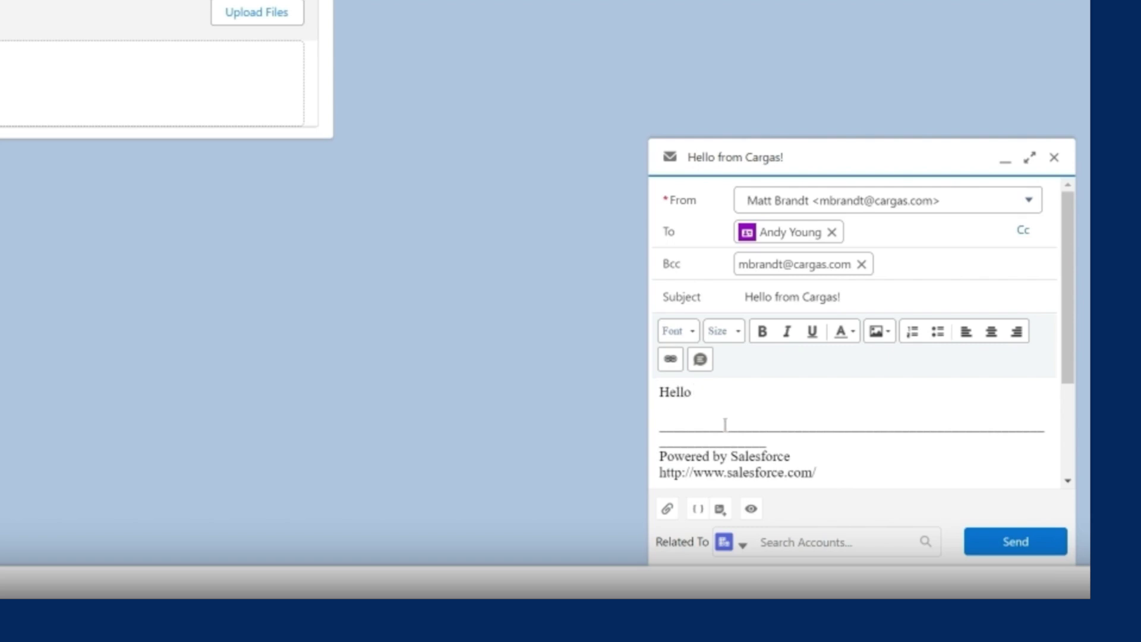
click(698, 509)
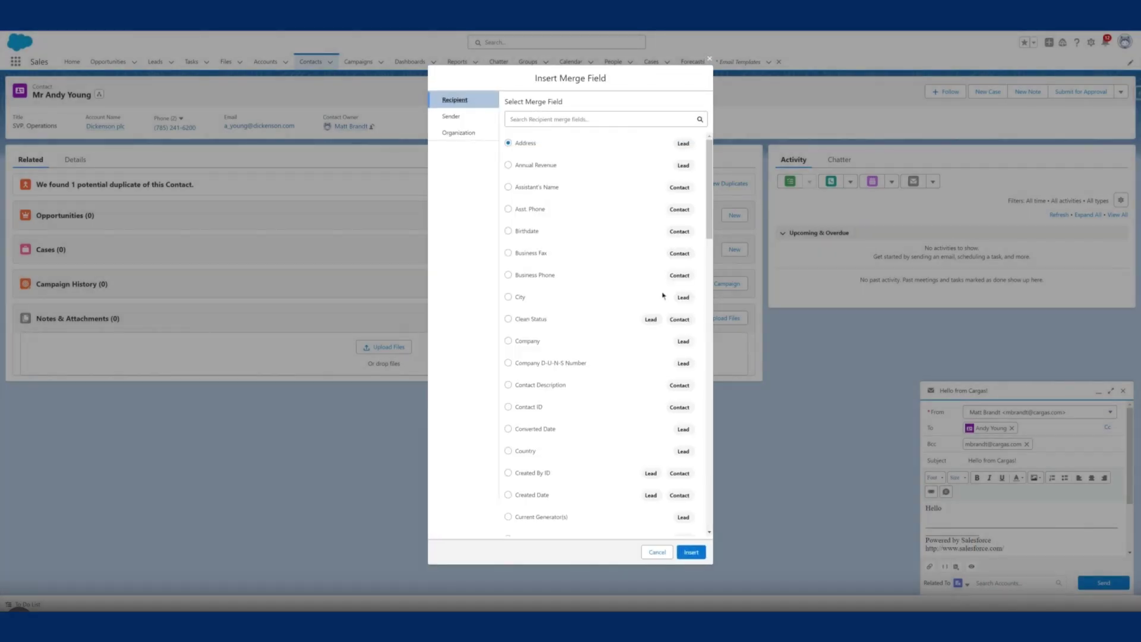
drag(707, 231, 707, 314)
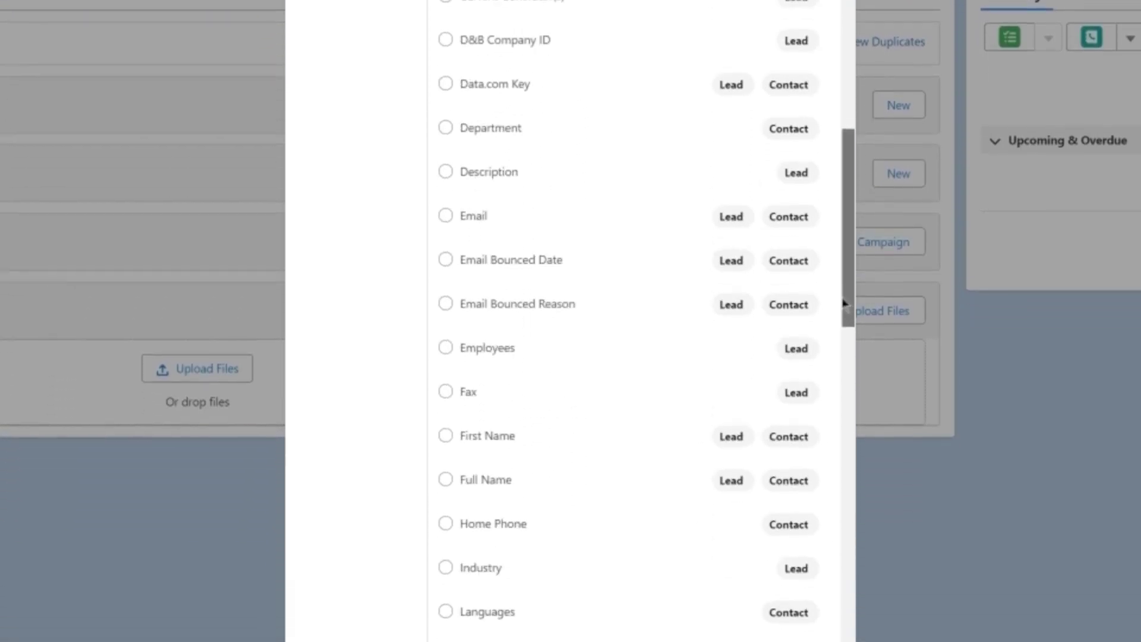
drag(844, 303, 844, 326)
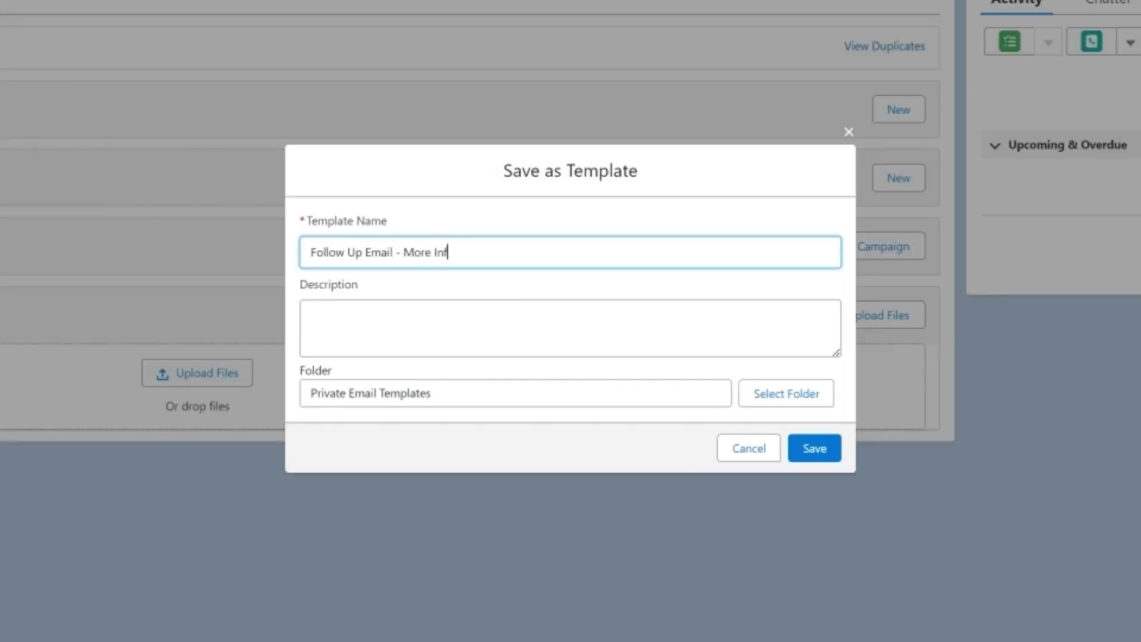
click(311, 320)
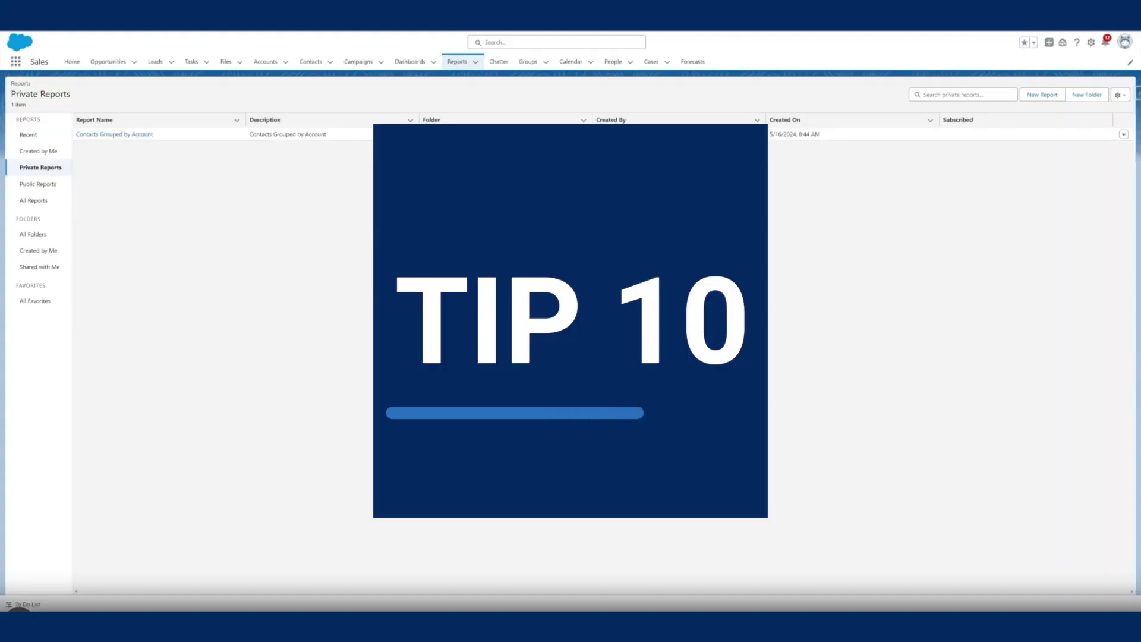
Open Contacts Grouped by Account and toggle Detail Rows off, leaving only account summaries.
click(125, 134)
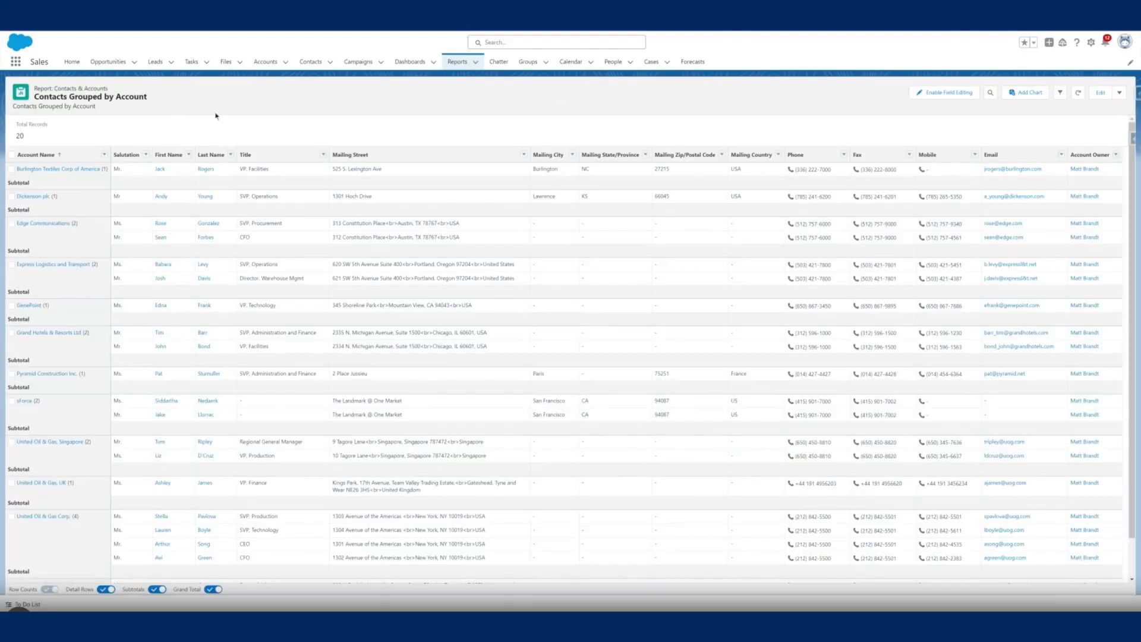
scroll(217, 451, down, 2)
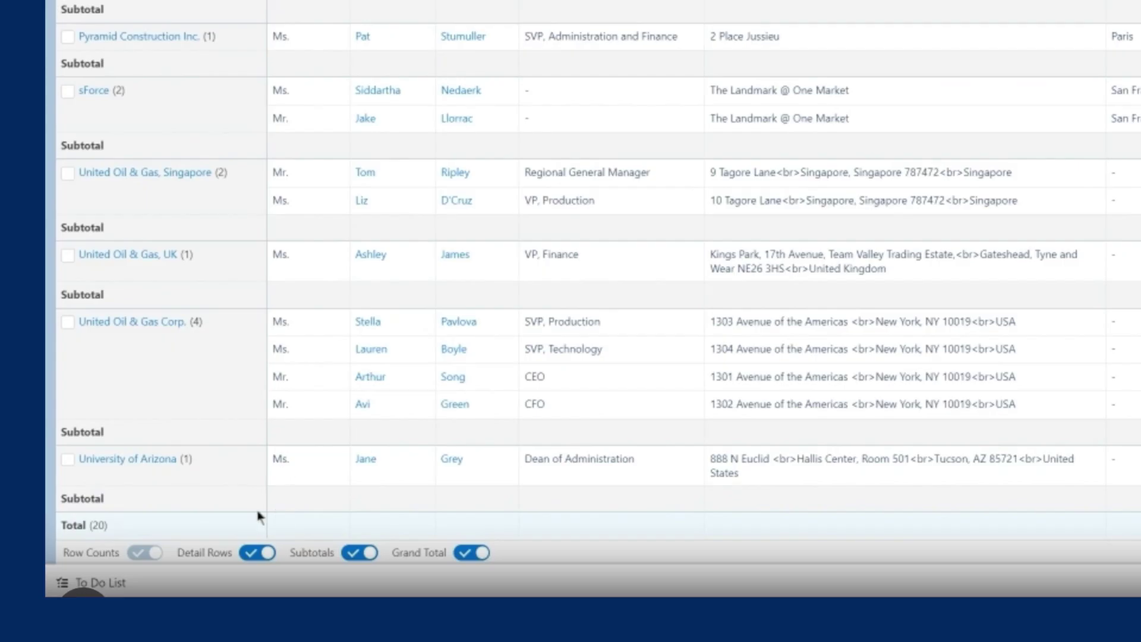
click(252, 559)
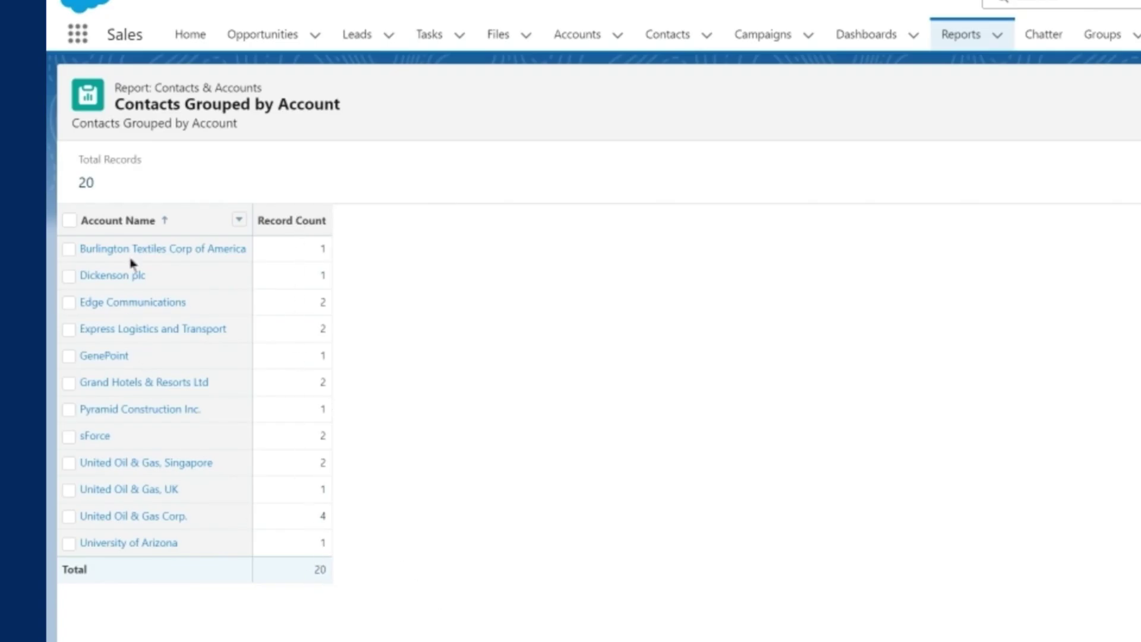
click(260, 554)
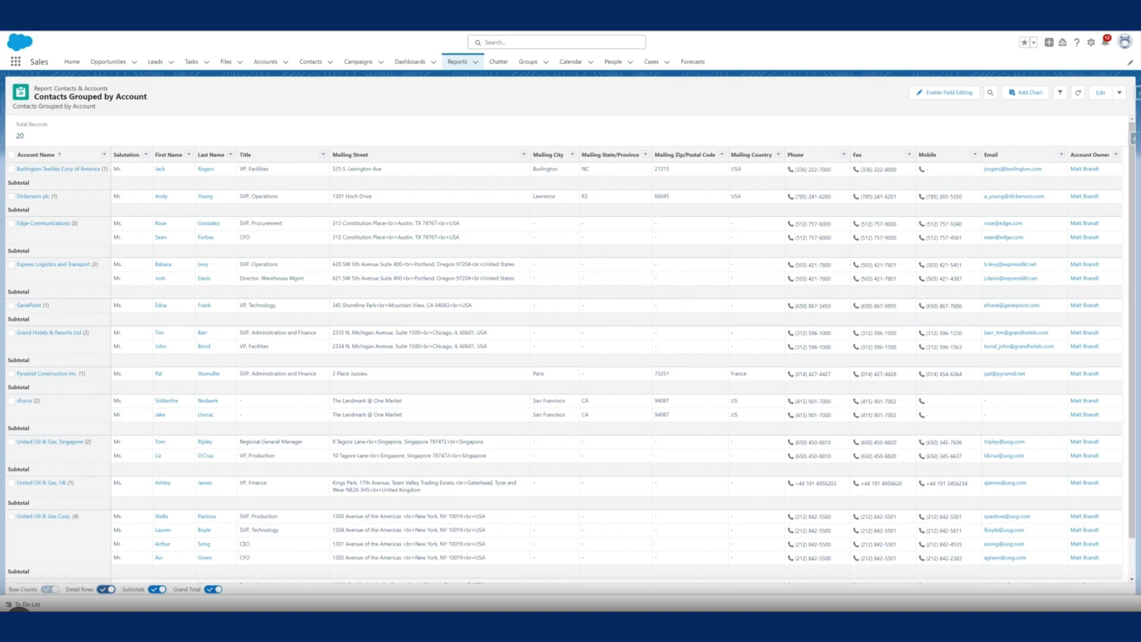
click(107, 589)
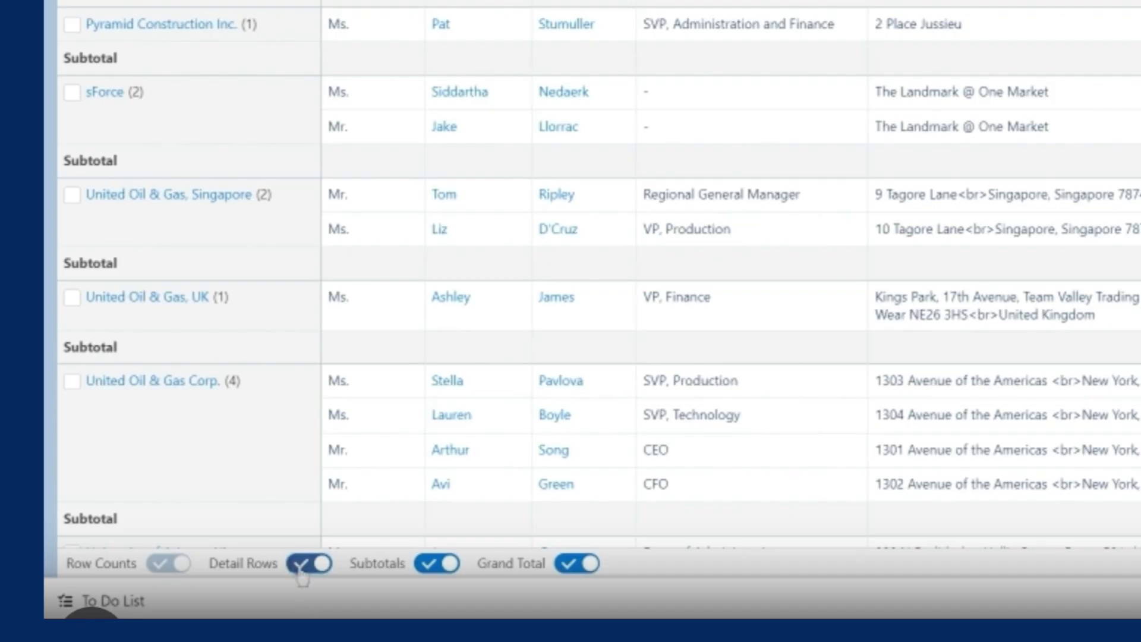
click(302, 566)
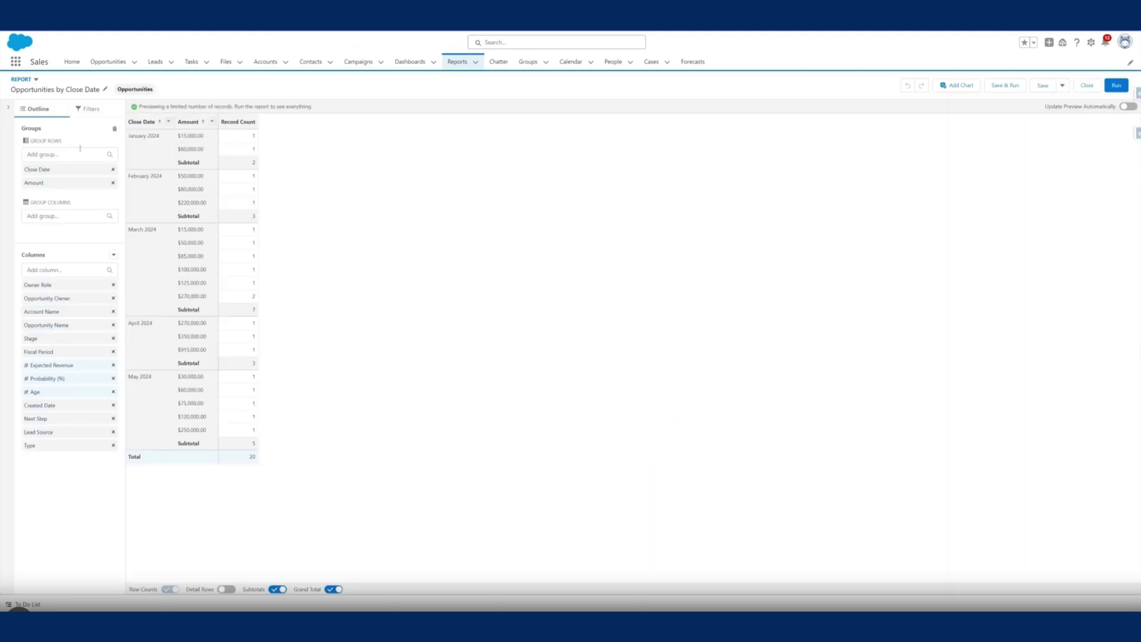
Review the Opportunities by Close Date report's filters and outline groupings, then save and run it.
click(88, 109)
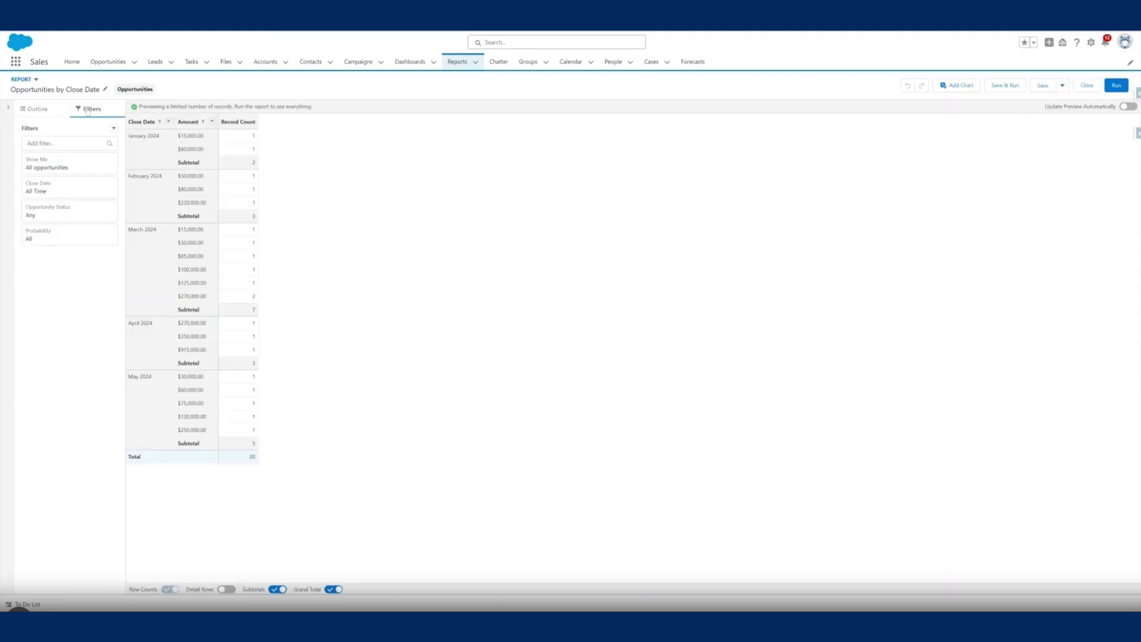
click(37, 110)
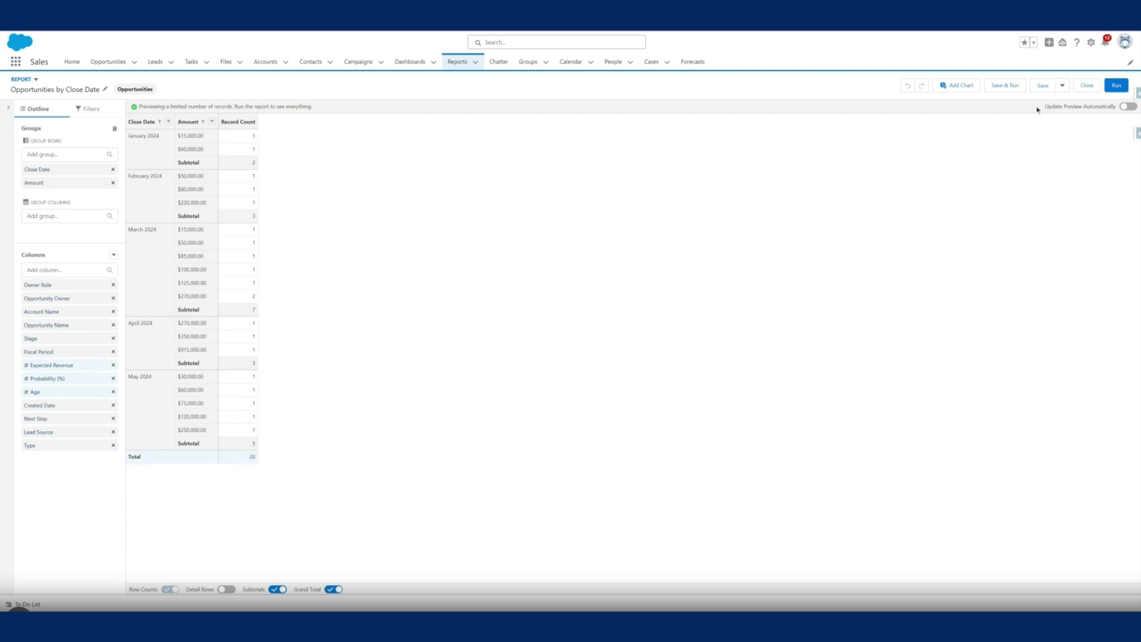
click(1016, 85)
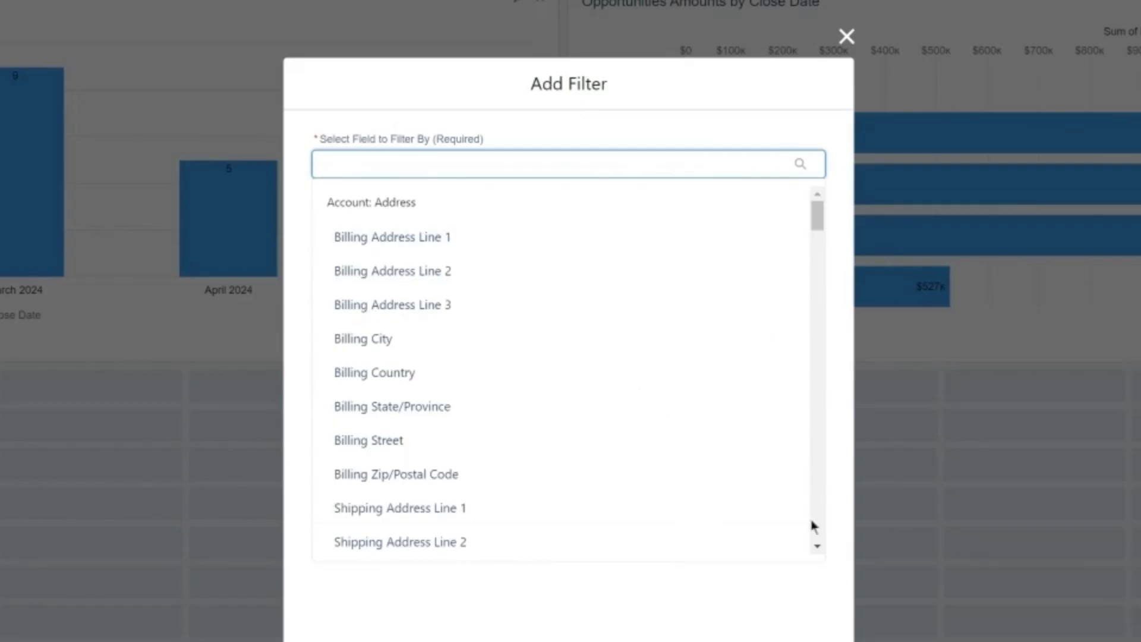
Create an Account Type dashboard filter value covering Customer - Direct, Customer - Channel and Channel Partner / Reseller.
scroll(815, 523, down, 10)
scroll(816, 522, down, 5)
click(395, 449)
click(390, 280)
click(667, 308)
click(672, 337)
click(687, 364)
click(811, 468)
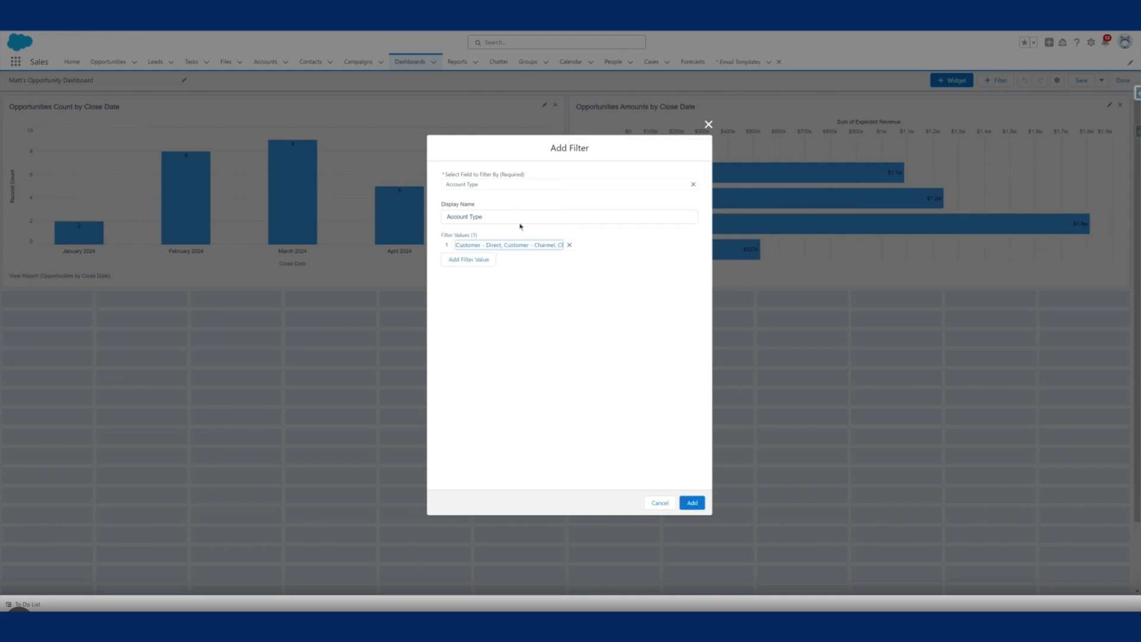
Name the filter 'Filter for Customers Only', add it to the dashboard, and set it to All.
drag(520, 221, 415, 212)
text(Filte)
text(r for )
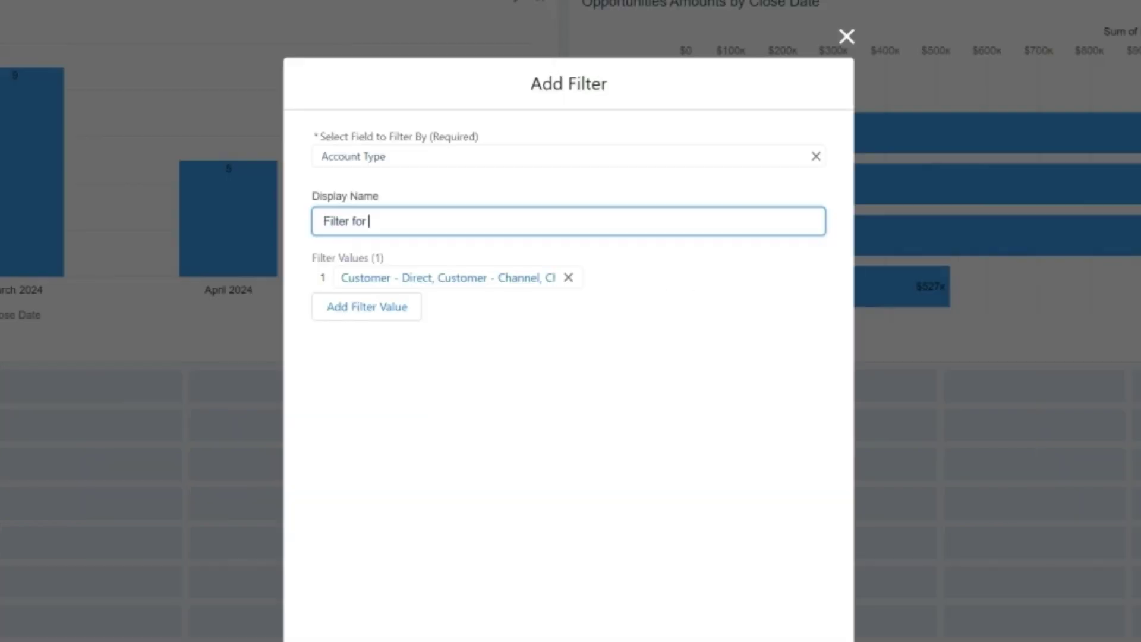
text(Customers Only)
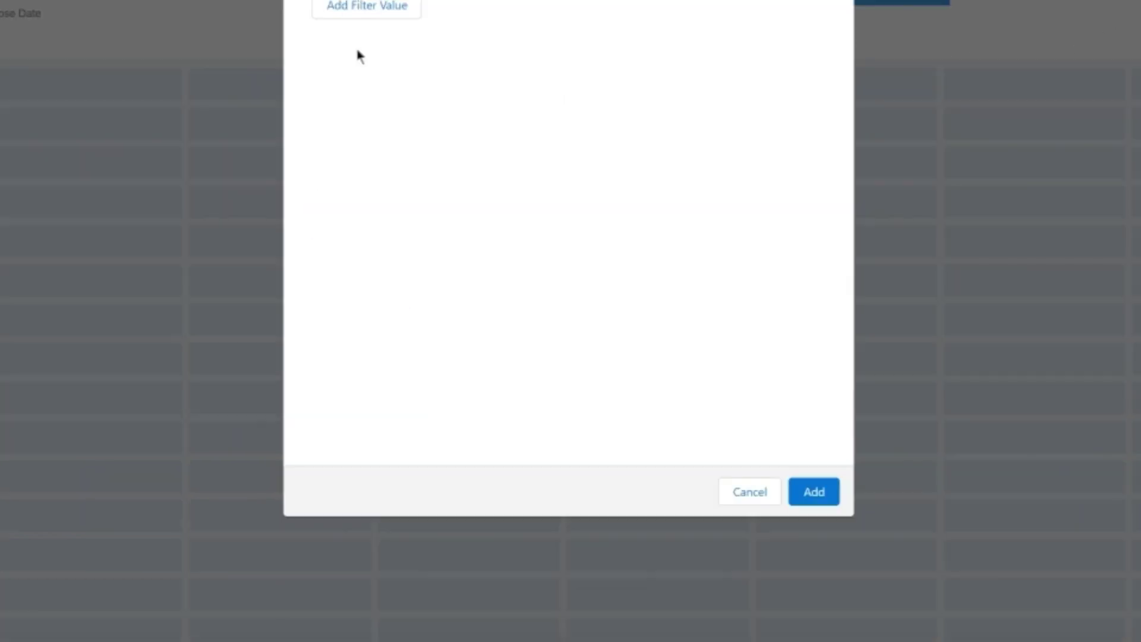
click(818, 492)
click(491, 247)
click(296, 283)
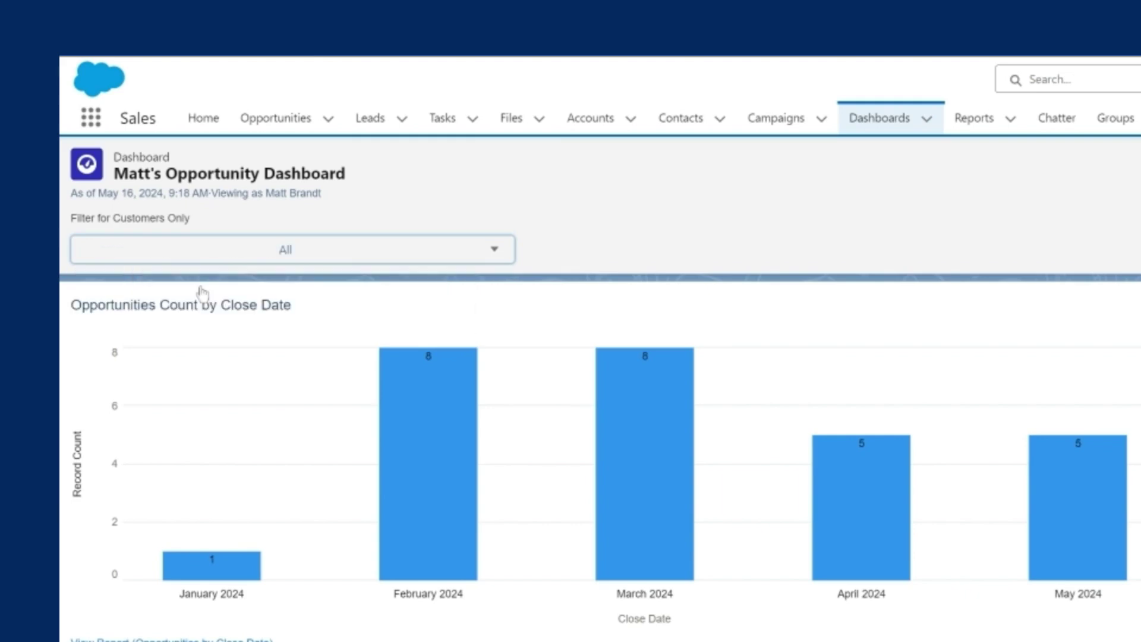